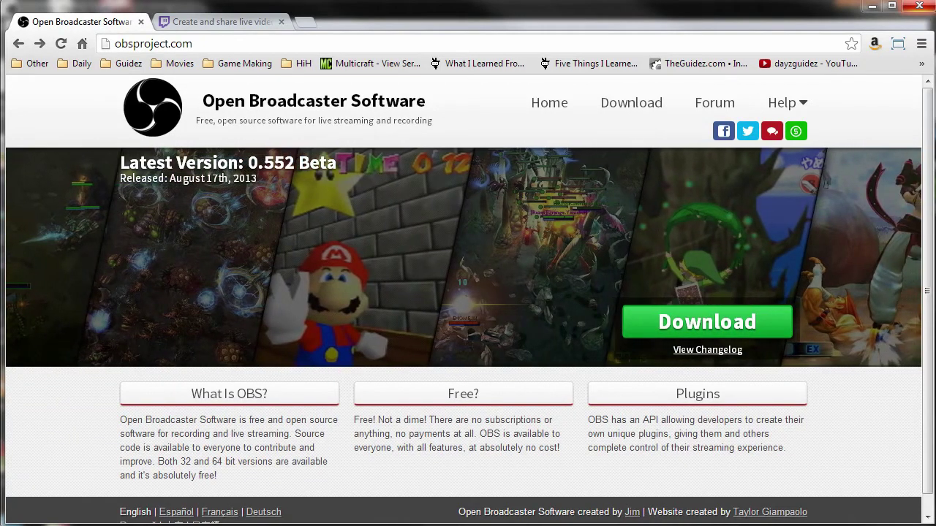
- Highlight the Open Broadcaster Software title and the obsproject.com address on the OBS homepage
left_click_drag(202, 100, 428, 102)
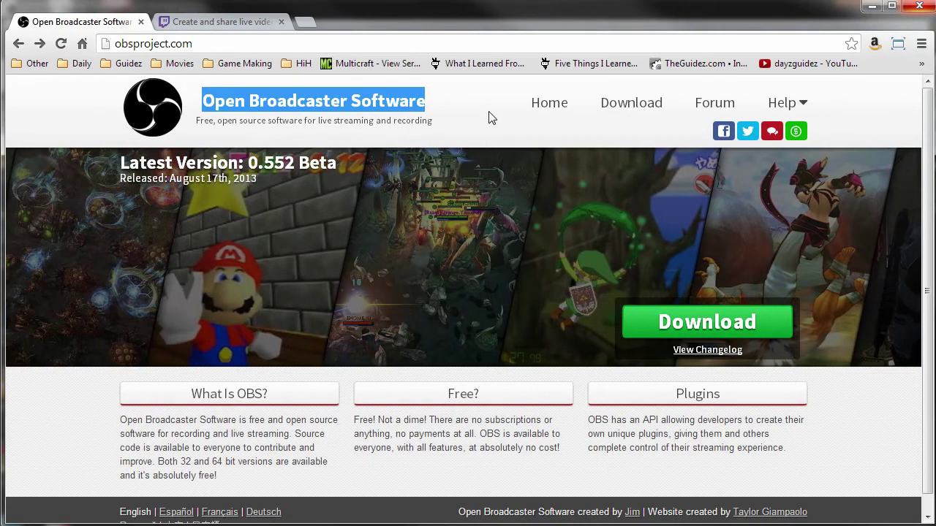
left_click(491, 119)
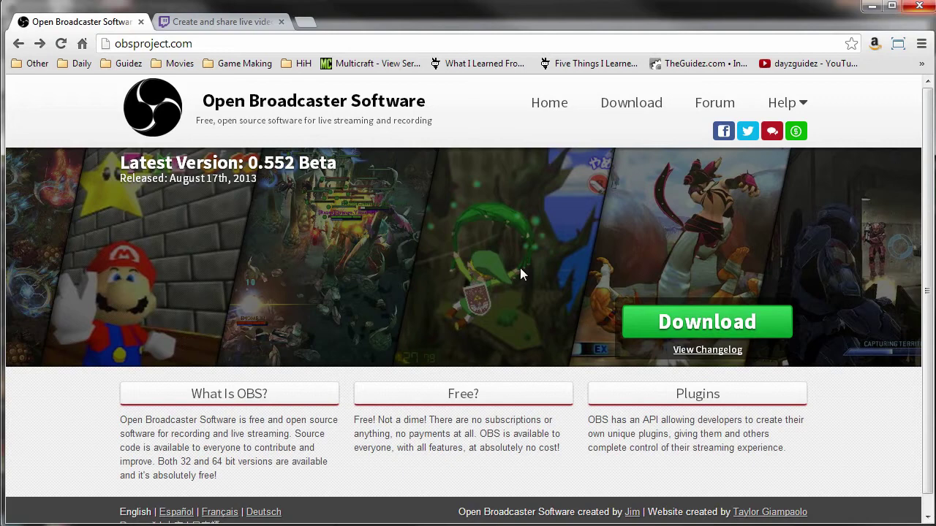
left_click(212, 44)
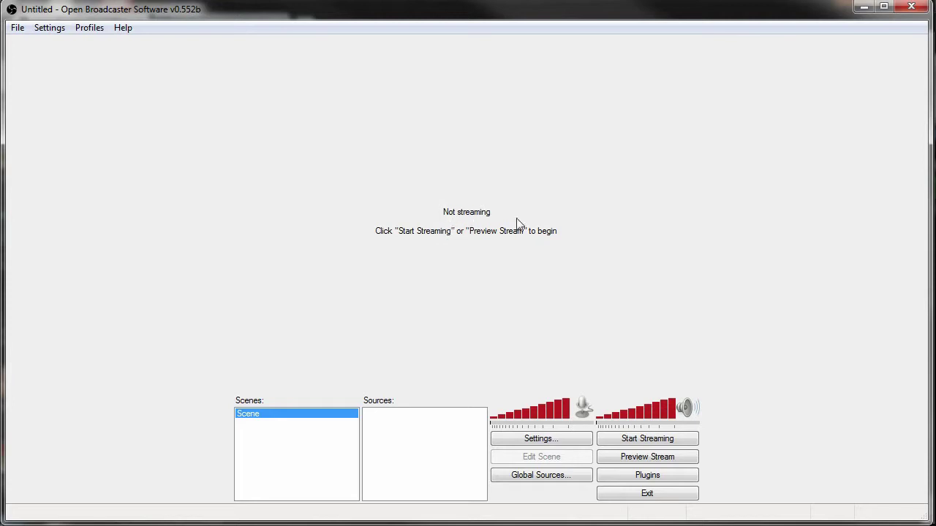
- Add a source named Game Capture that captures the Infestation: Survivor Stories application
right_click(400, 450)
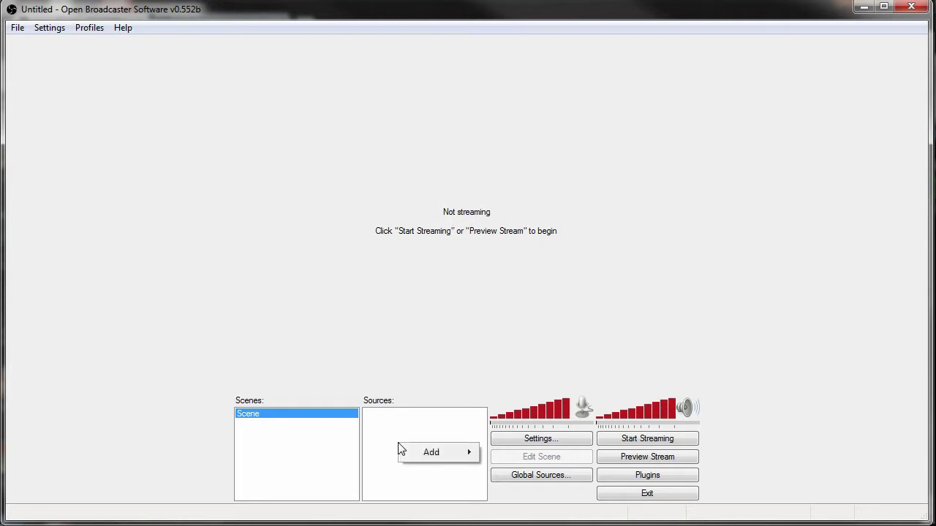
mouse_move(423, 454)
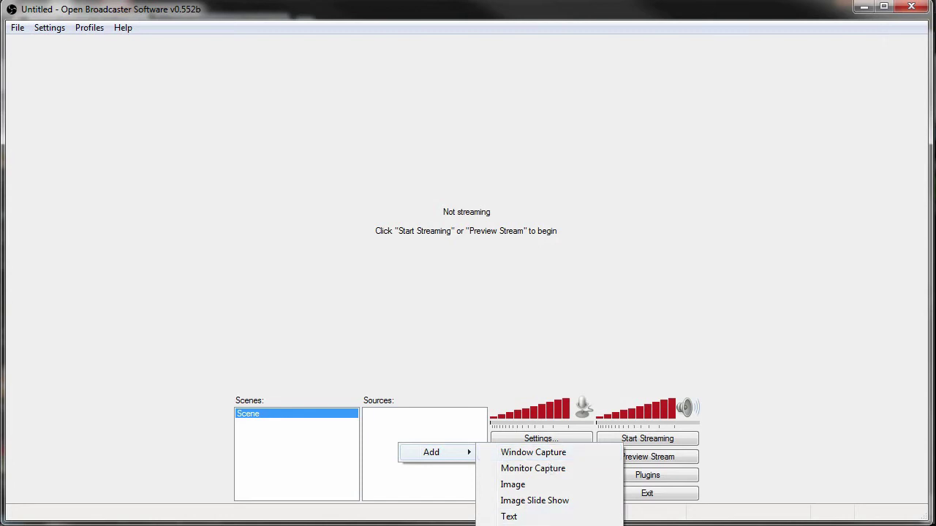
key("Return")
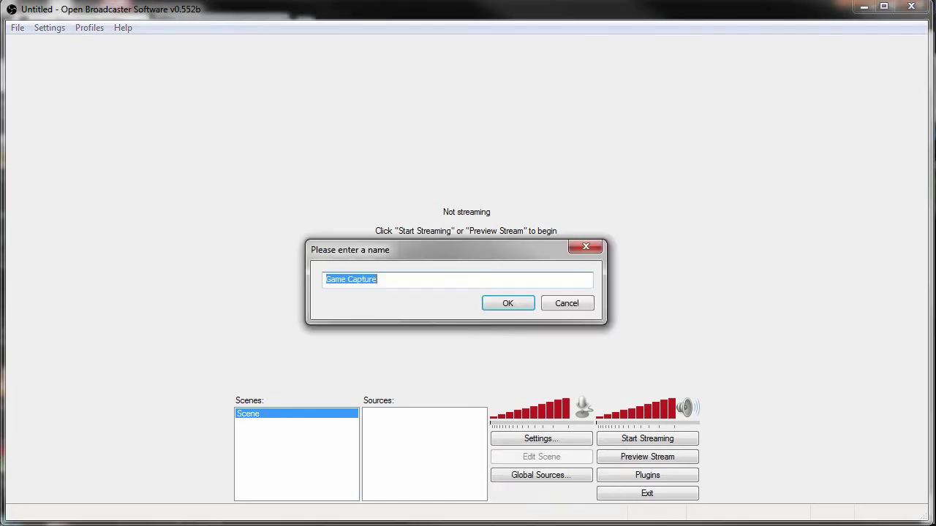
left_click(508, 305)
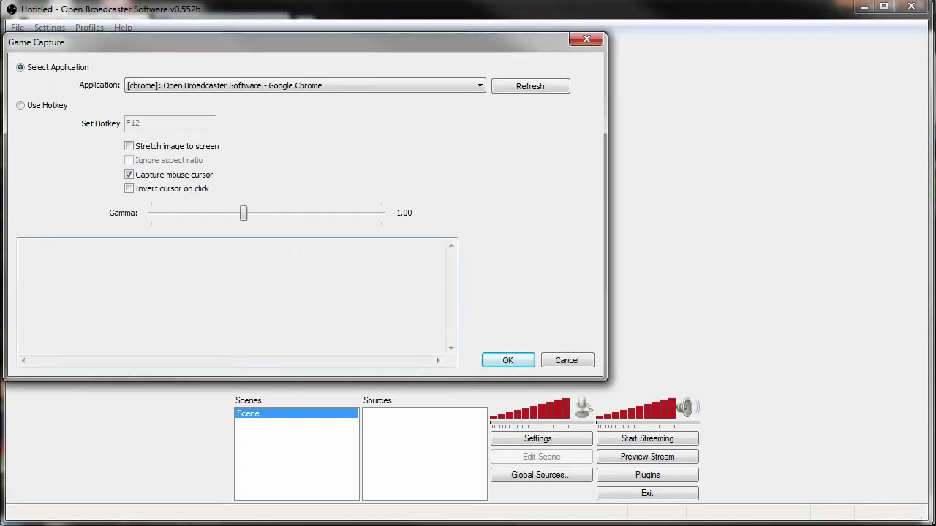
left_click(281, 85)
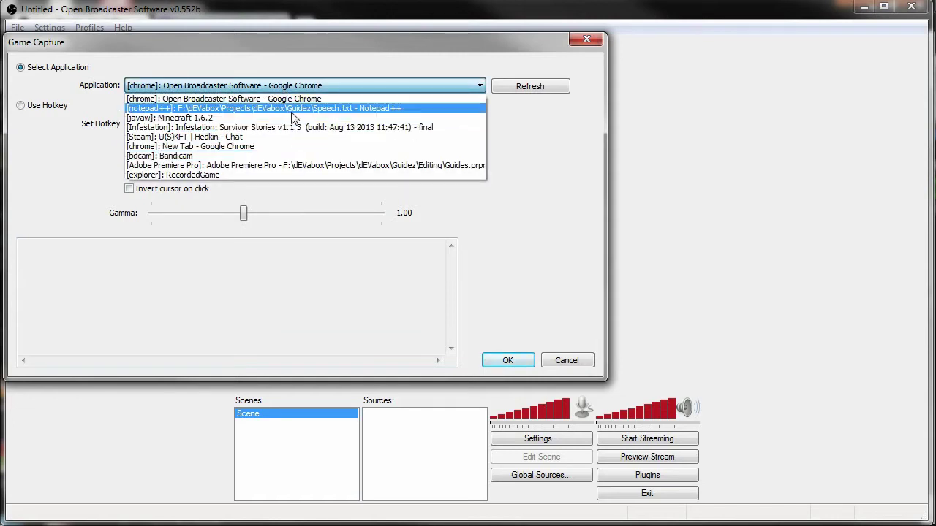
left_click(345, 127)
left_click(503, 362)
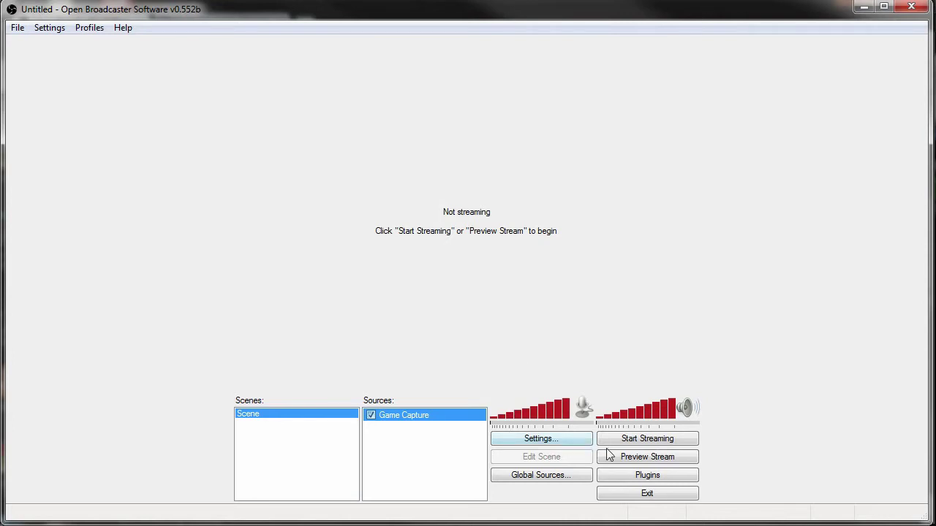
- Run a brief stream preview, then bring up the Game Capture properties' application list
left_click(632, 457)
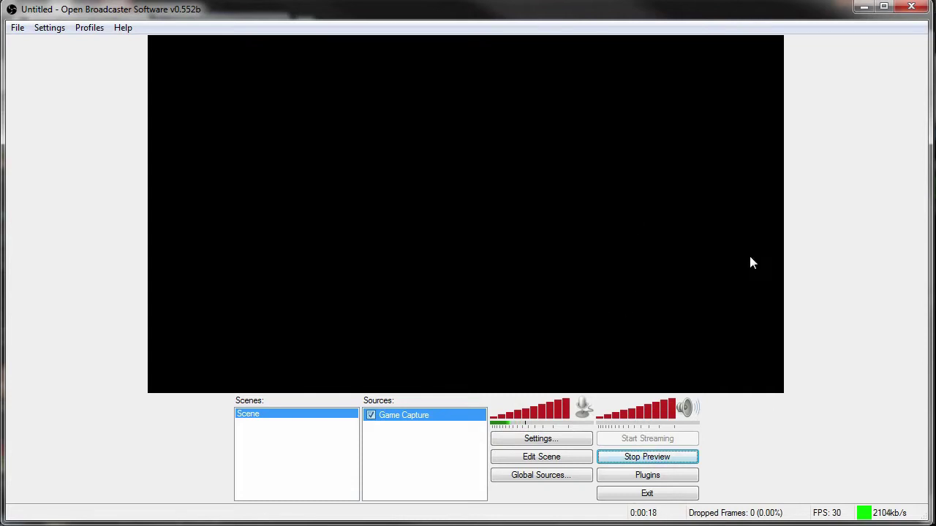
left_click(601, 457)
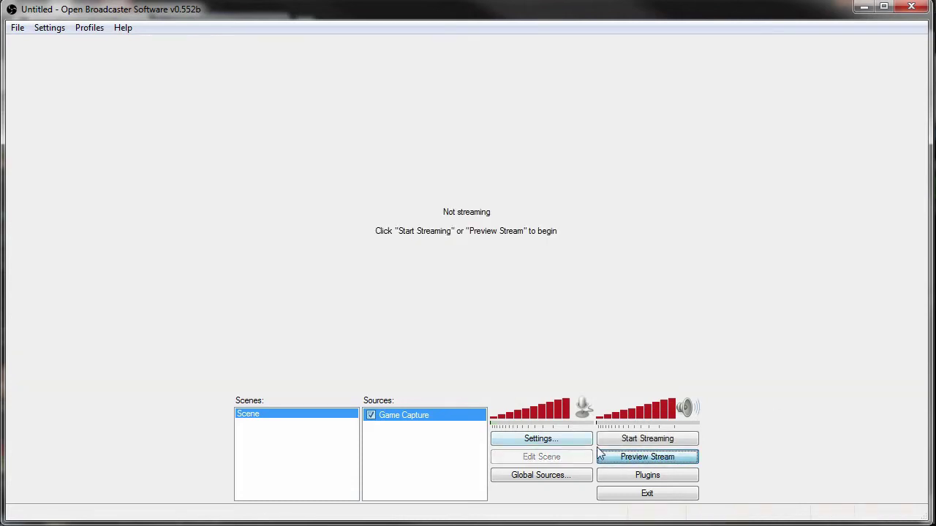
right_click(418, 418)
left_click(460, 517)
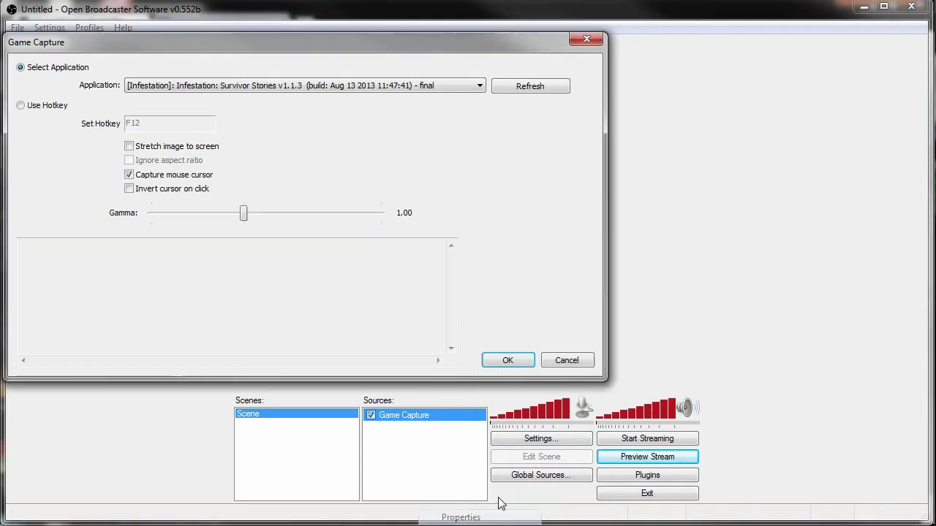
left_click(366, 87)
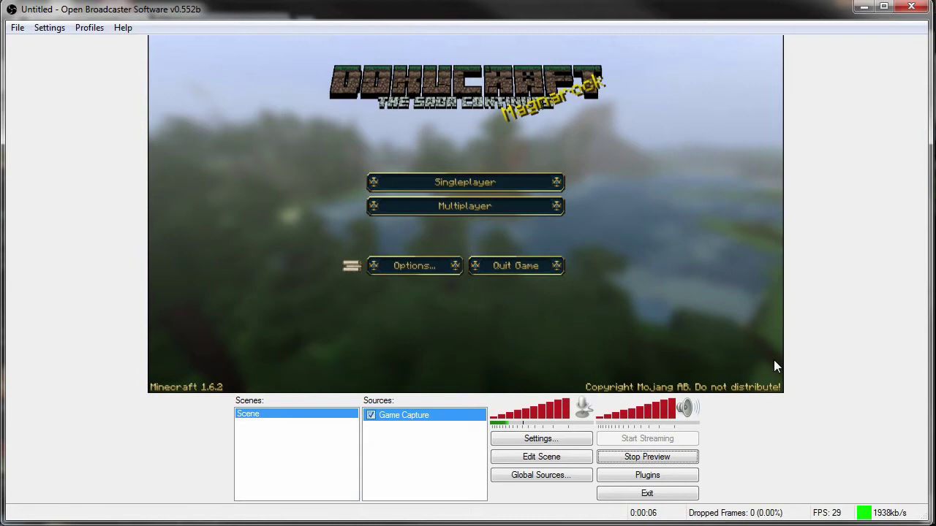
- Add a Window Capture source of the Infestation: Survivor Stories window and restart the preview
left_click(642, 460)
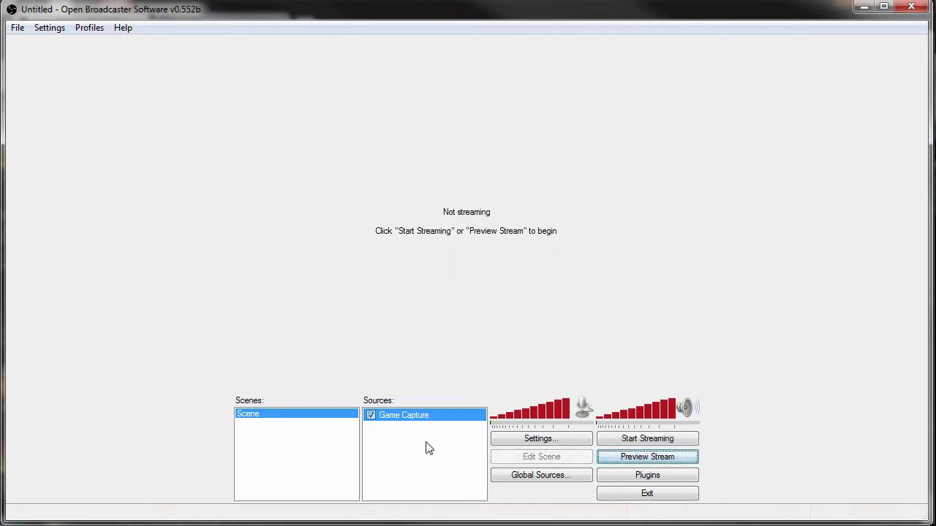
right_click(401, 446)
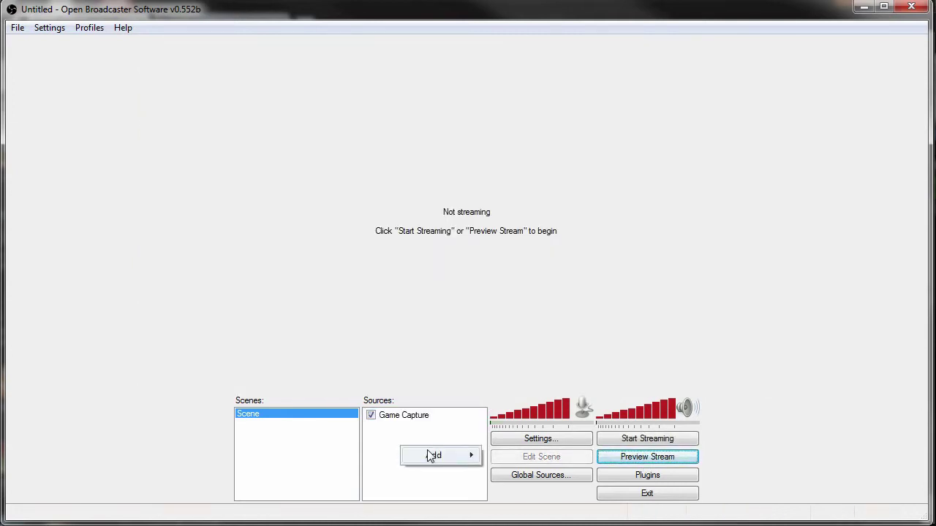
mouse_move(439, 461)
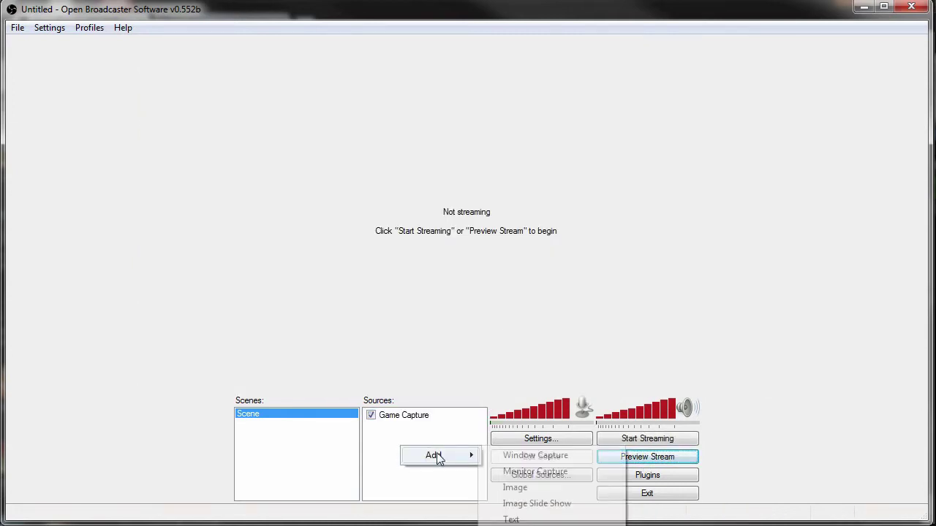
left_click(526, 456)
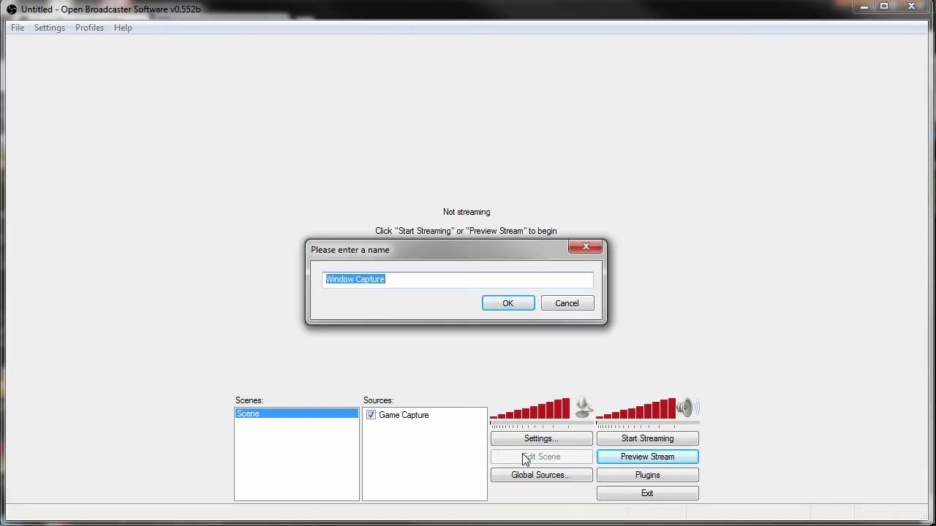
left_click(499, 303)
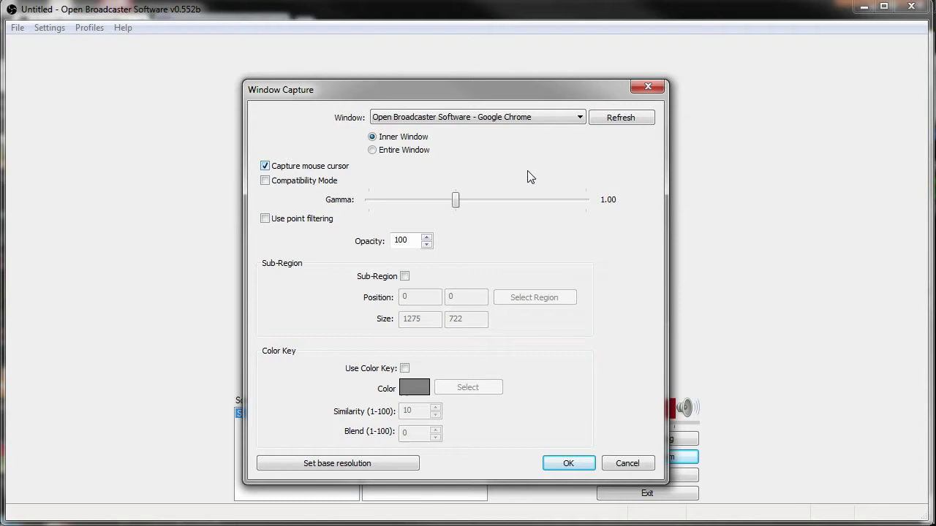
left_click(469, 119)
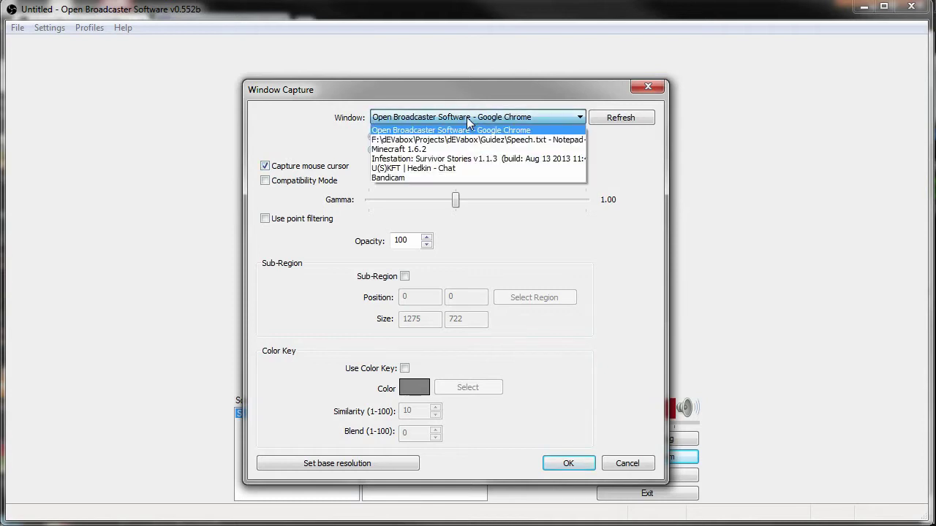
left_click(514, 160)
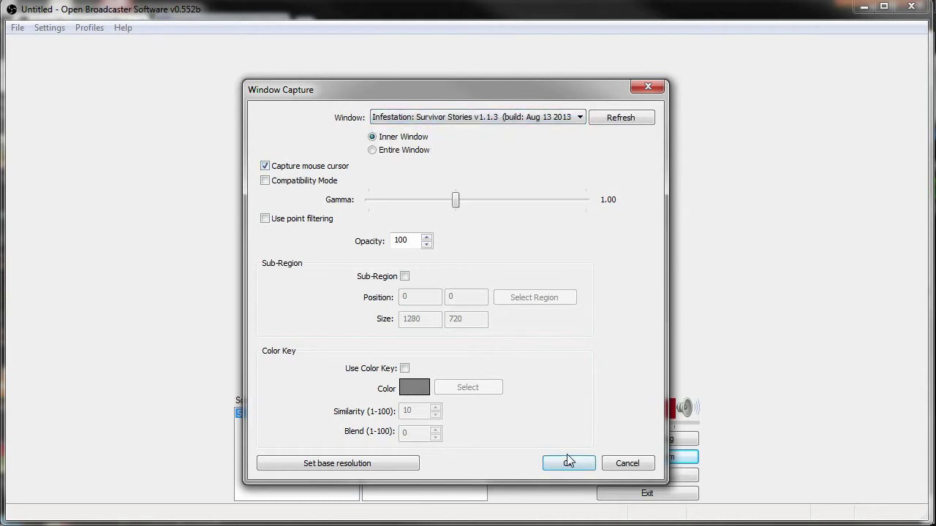
left_click(569, 463)
left_click(645, 456)
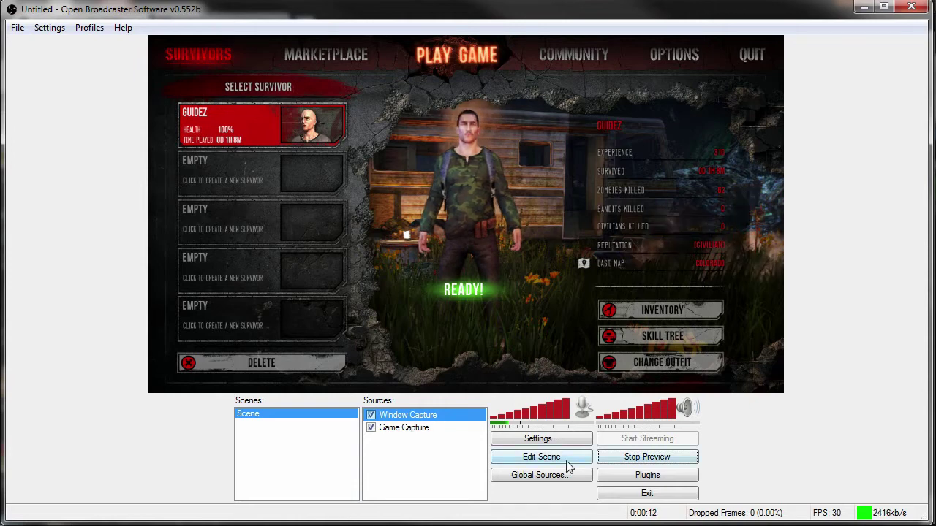
- In Edit Scene mode, shrink Infestation to the right and Minecraft left of centre
left_click(567, 463)
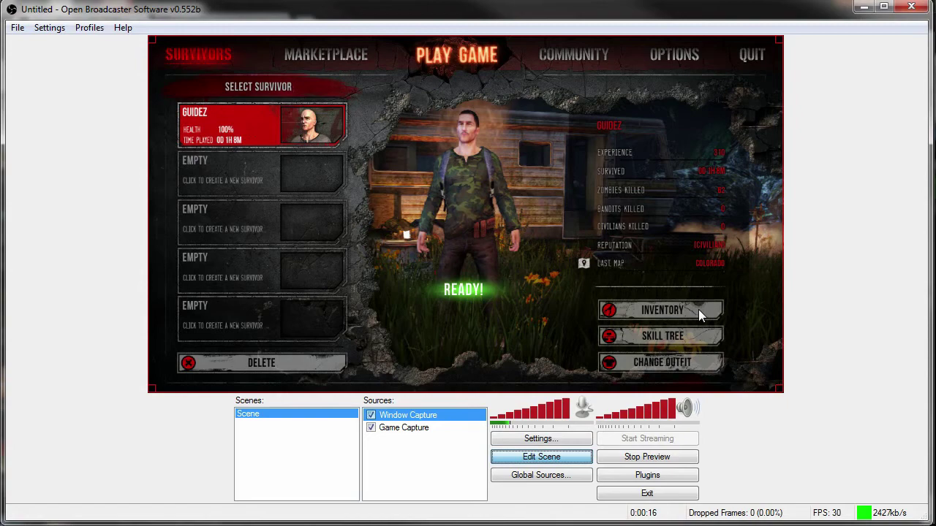
left_click_drag(698, 393, 498, 257)
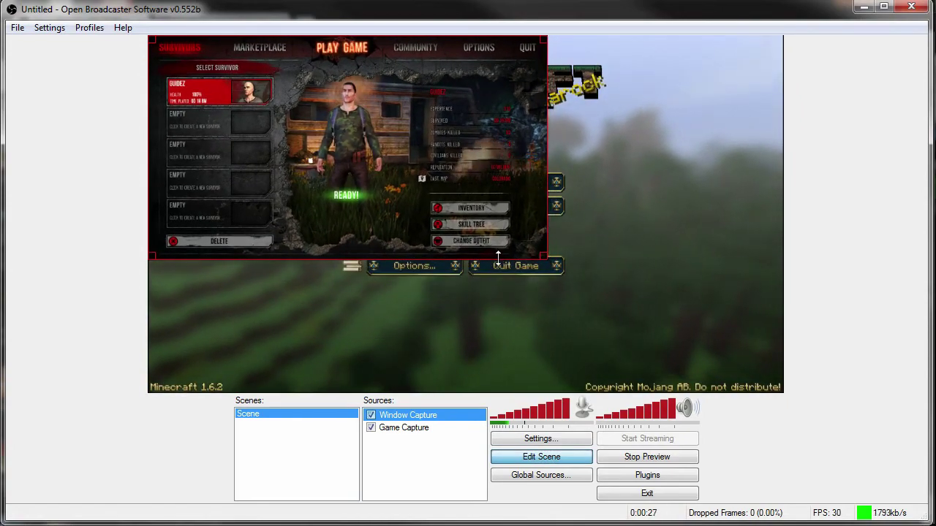
left_click_drag(330, 152, 551, 175)
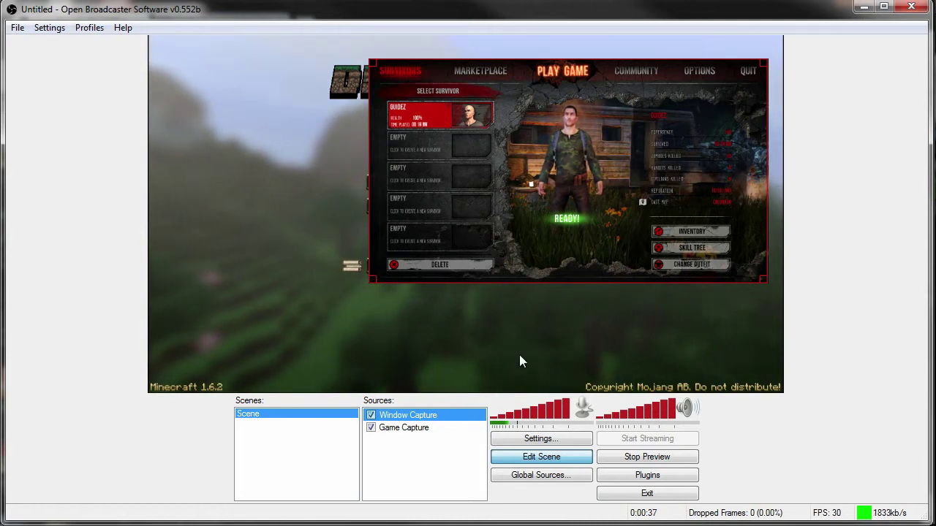
left_click(399, 431)
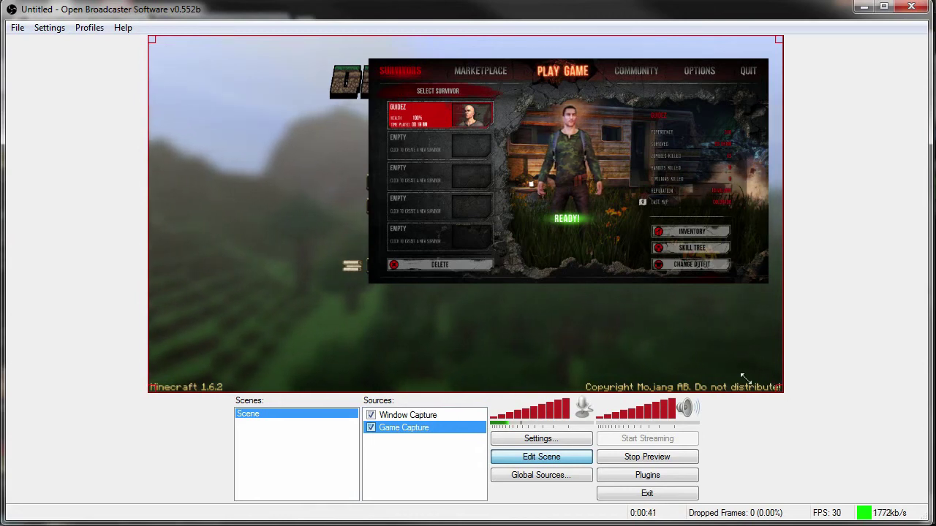
left_click_drag(780, 391, 491, 227)
left_click_drag(333, 143, 386, 228)
- Use Order > Move Up to place Game Capture above Window Capture
right_click(405, 429)
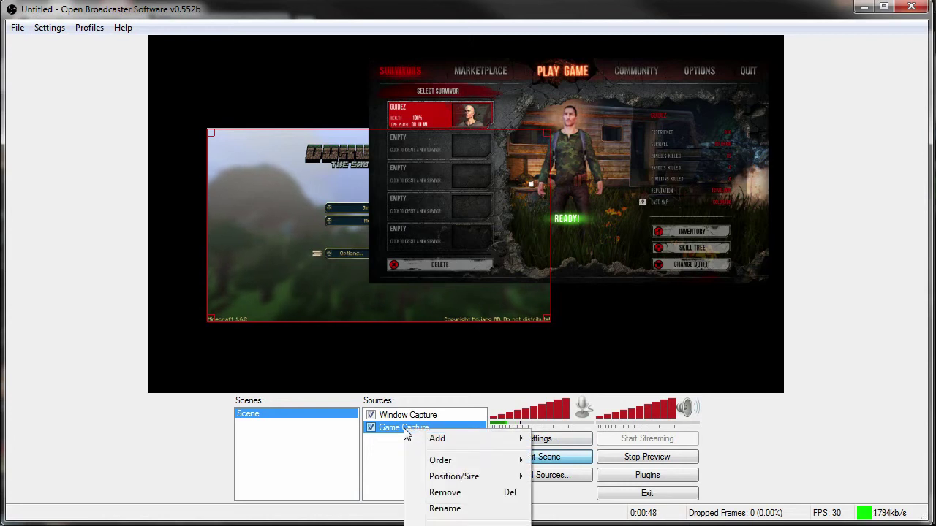
mouse_move(469, 457)
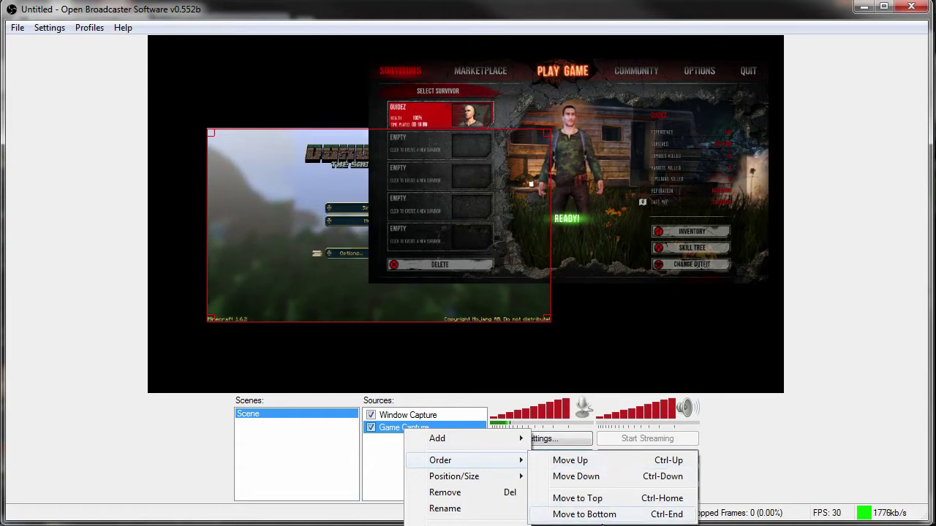
left_click(576, 461)
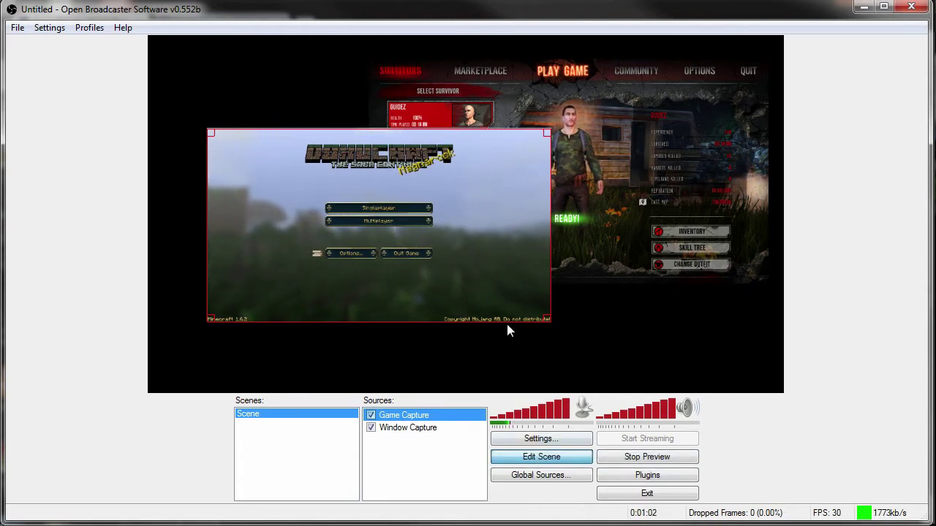
- Add a Video Capture Device source for the Logitech HD Webcam C615, then stop the preview
right_click(415, 452)
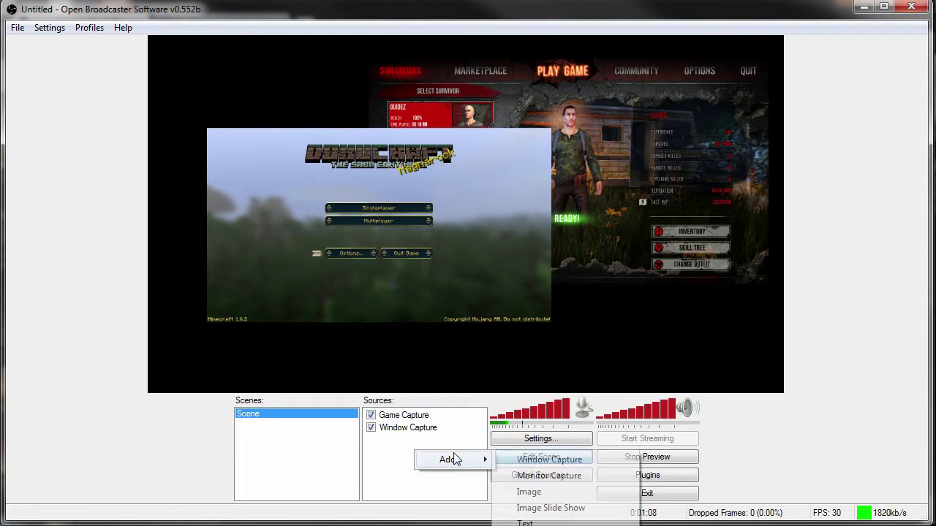
left_click(541, 525)
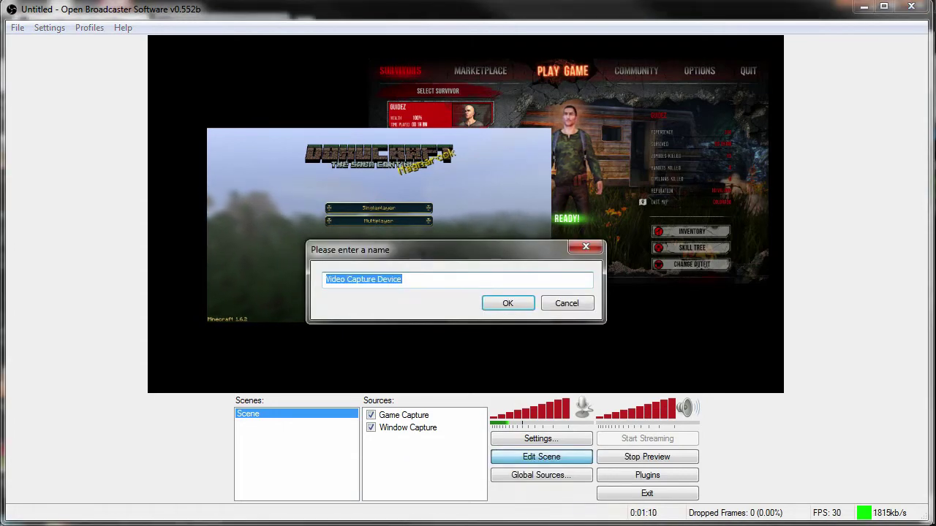
left_click(508, 304)
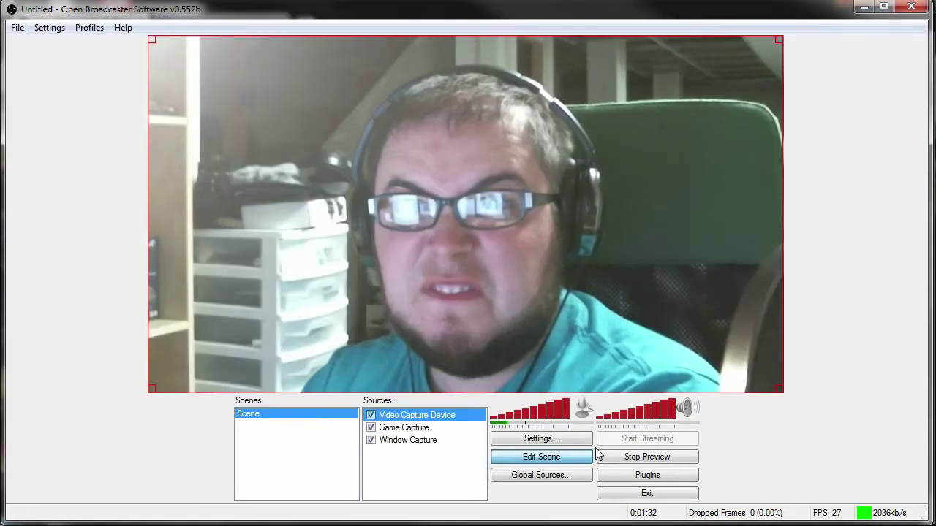
left_click(643, 457)
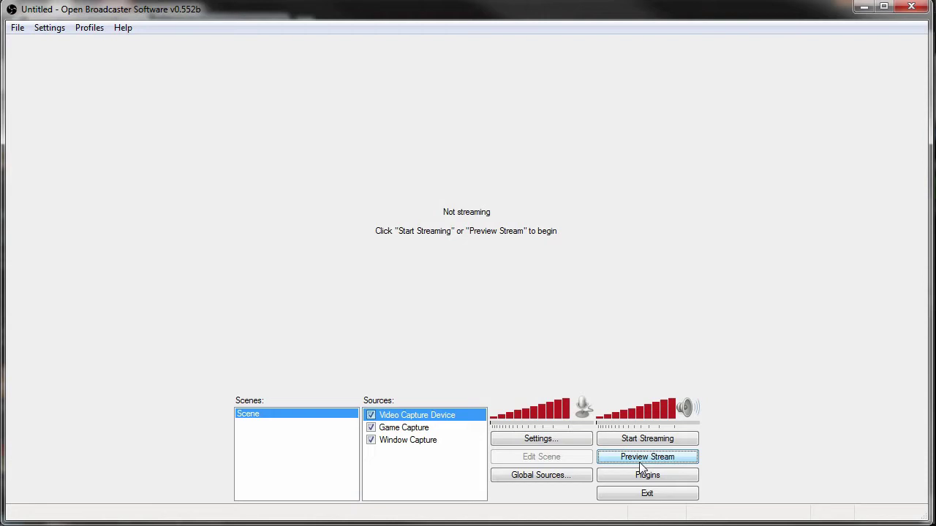
- Go to the Encoding page of the OBS Settings window
left_click(550, 441)
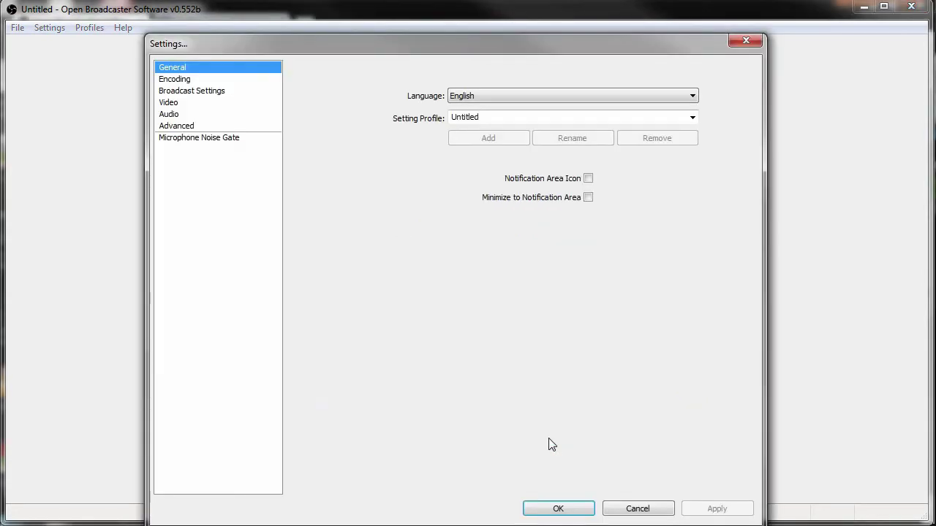
left_click(176, 79)
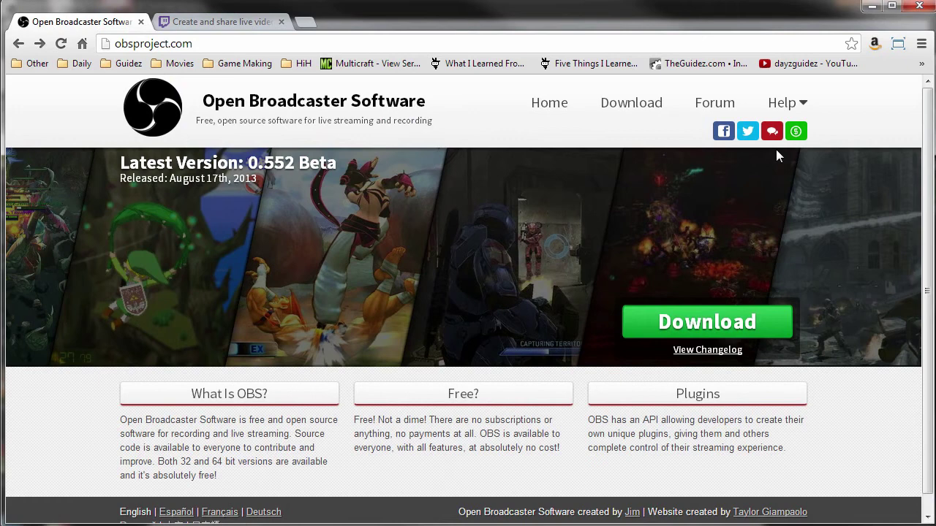
- Run the Stream Settings Estimator with High motion and 5000 kbps upload to get recommendations
left_click(791, 104)
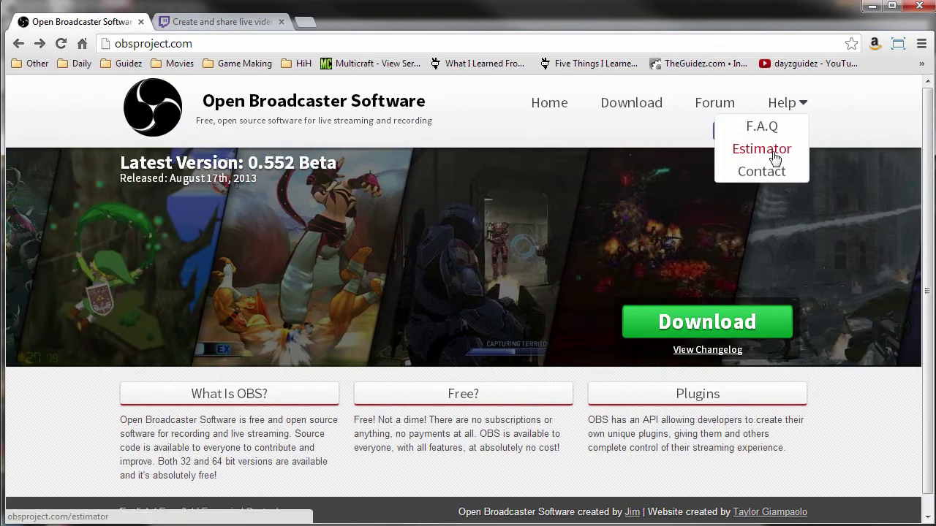
left_click(761, 150)
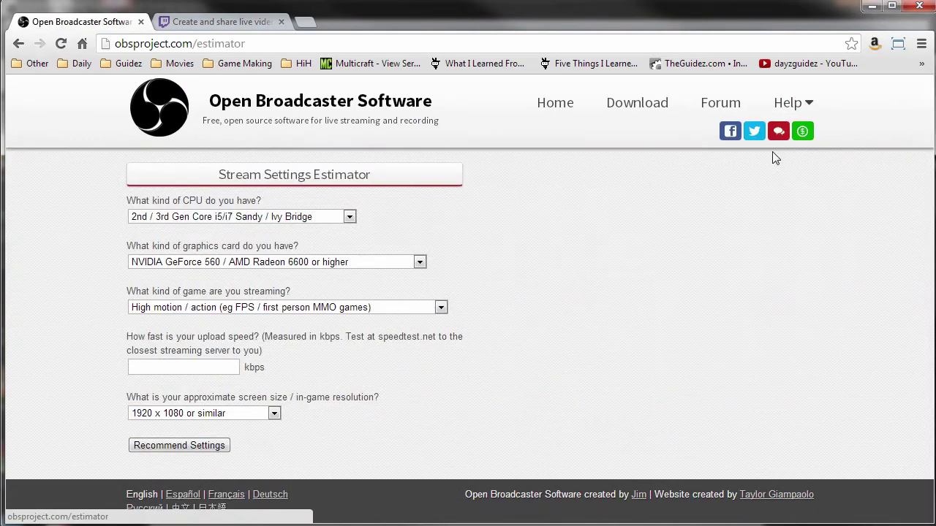
left_click(291, 218)
left_click(412, 260)
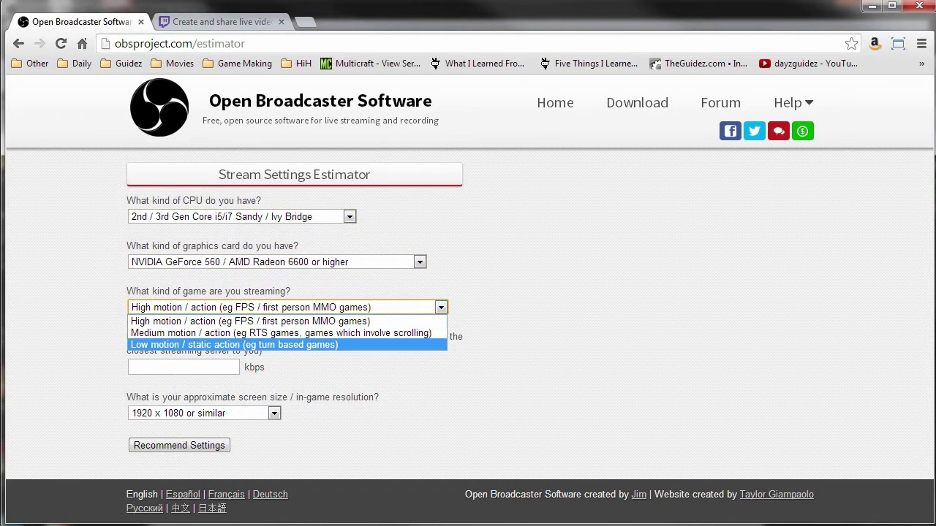
left_click(237, 413)
left_click(201, 367)
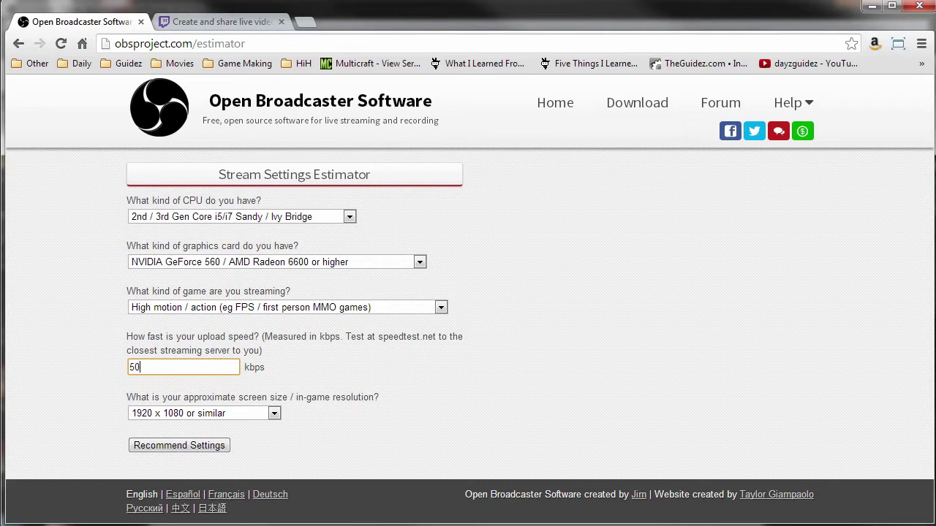
left_click_drag(379, 337, 436, 337)
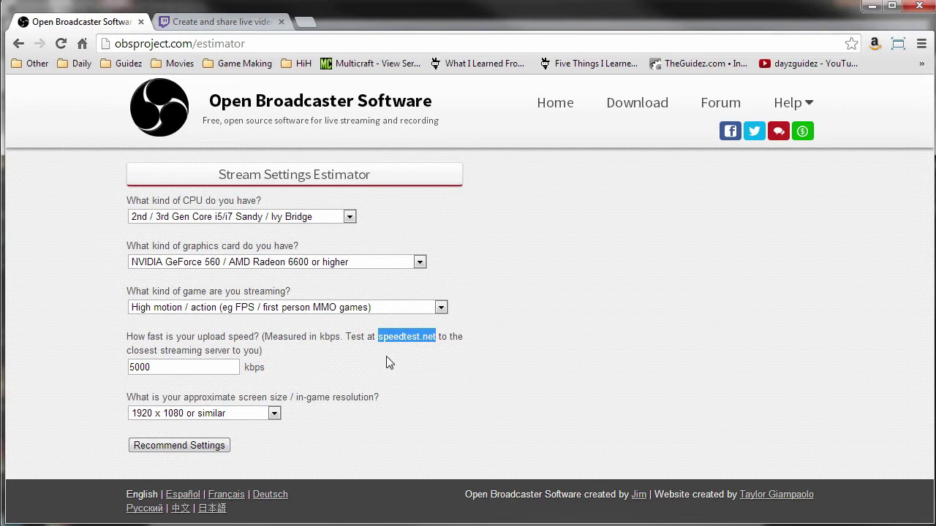
left_click(206, 447)
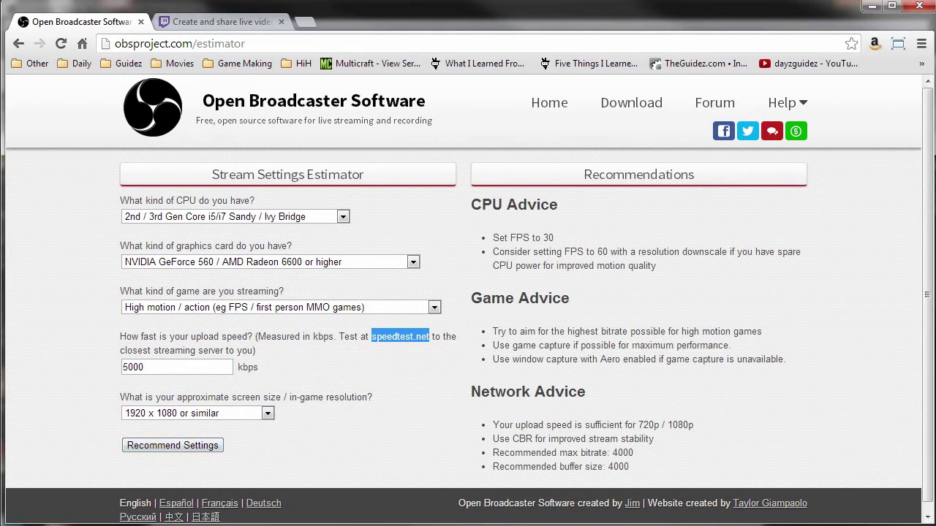
left_click_drag(473, 392, 629, 471)
- Return to OBS Encoding settings and select the 2000 Max Bitrate value
left_click(629, 472)
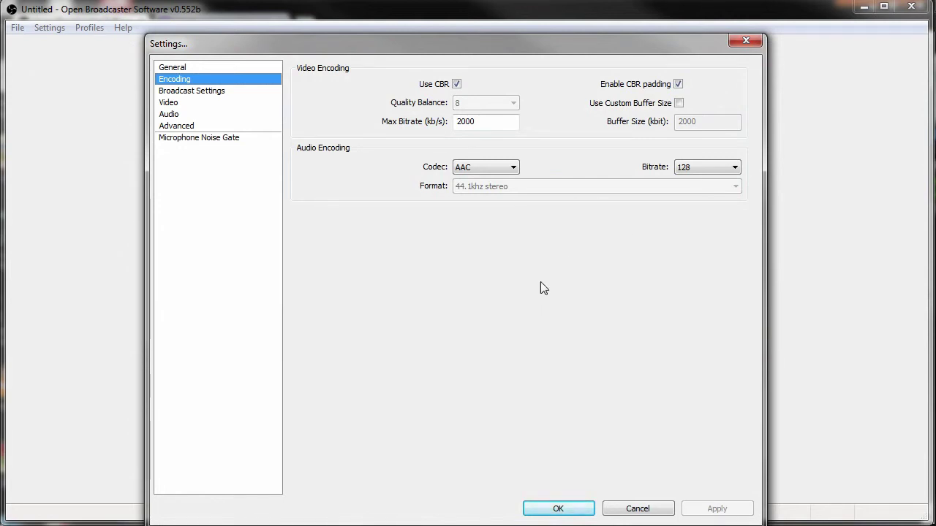
double_click(468, 121)
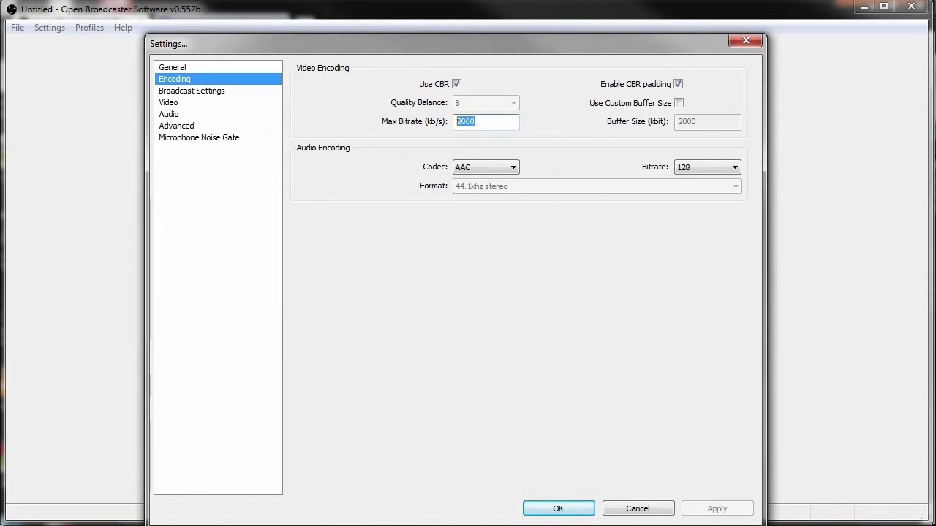
- Keep Twitch / Justin.tv as the streaming service and pick the US East: New York, NY server
left_click(188, 95)
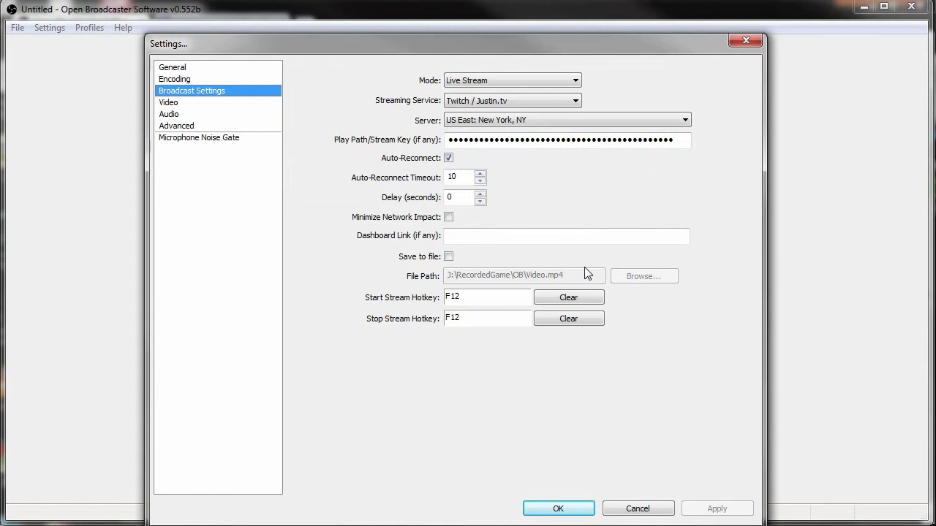
left_click(544, 100)
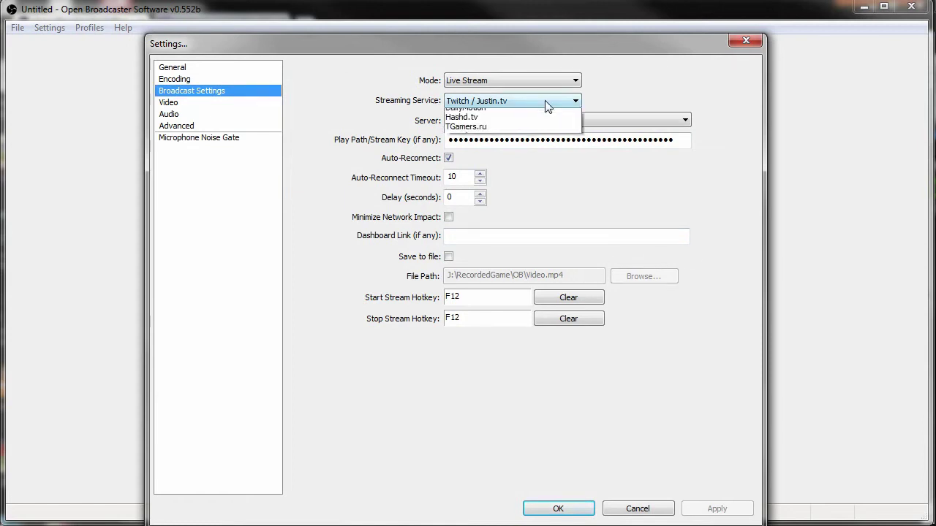
left_click(401, 113)
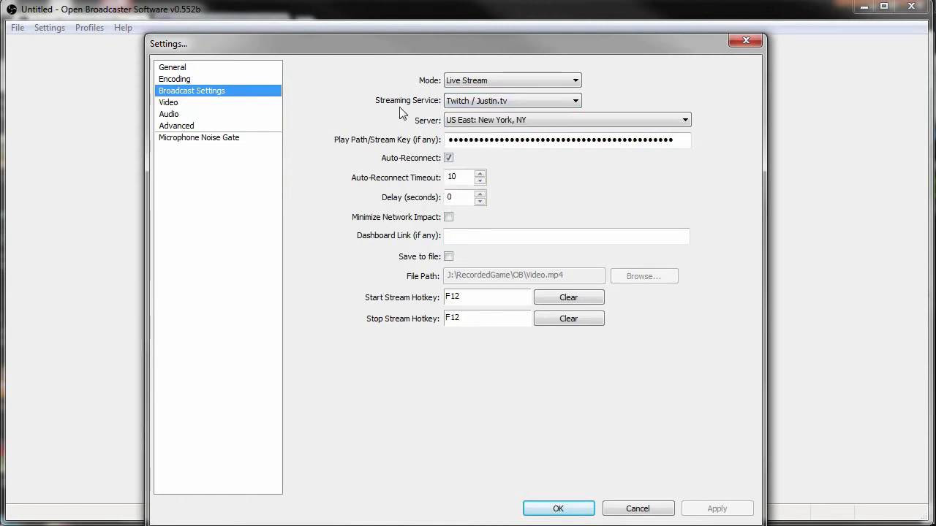
left_click(531, 120)
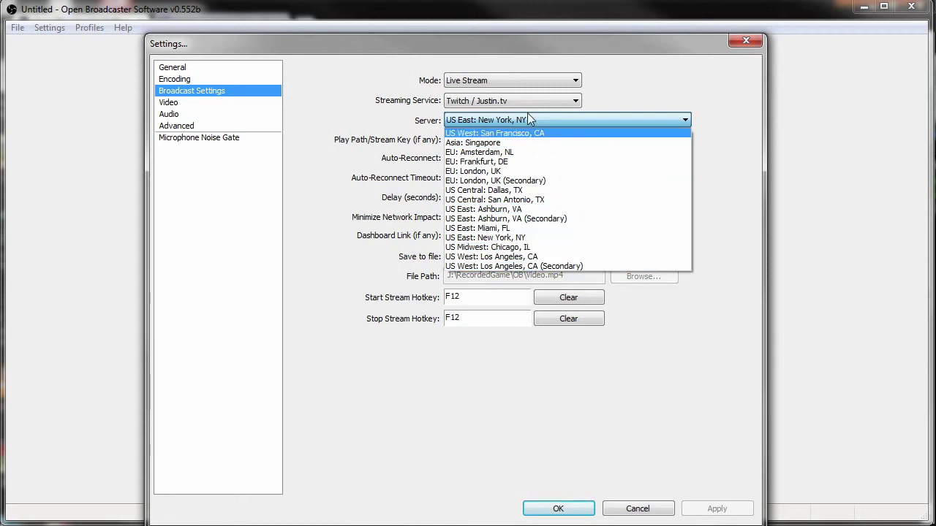
left_click(529, 237)
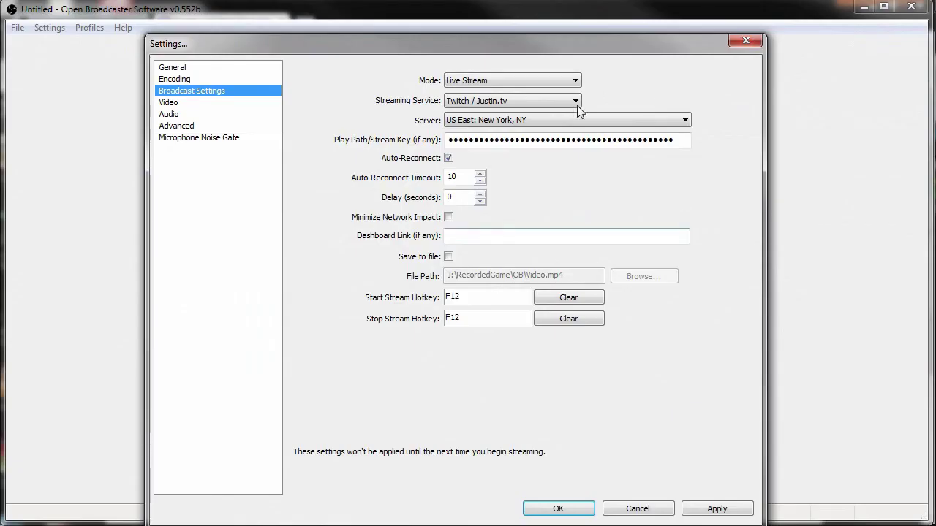
- Select the masked stream key, then turn on Save to file and browse for its location
left_click_drag(674, 140, 448, 140)
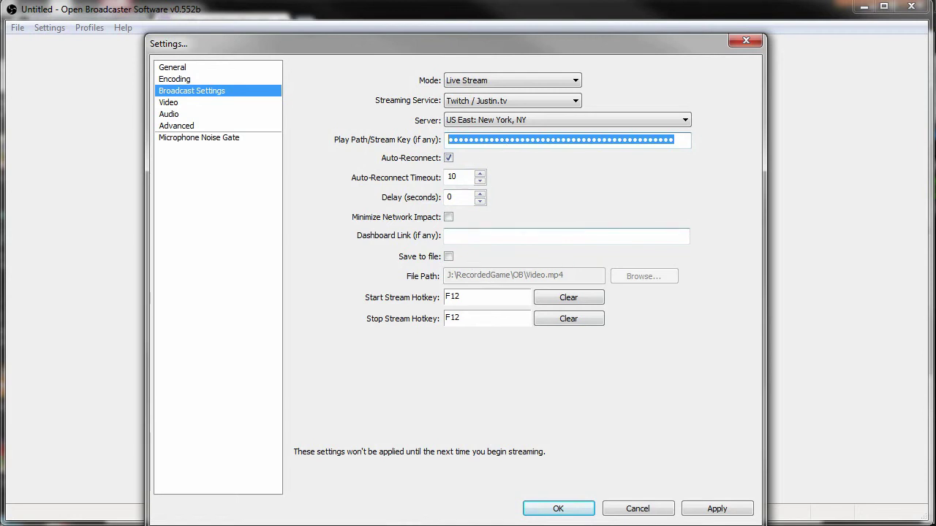
left_click(449, 256)
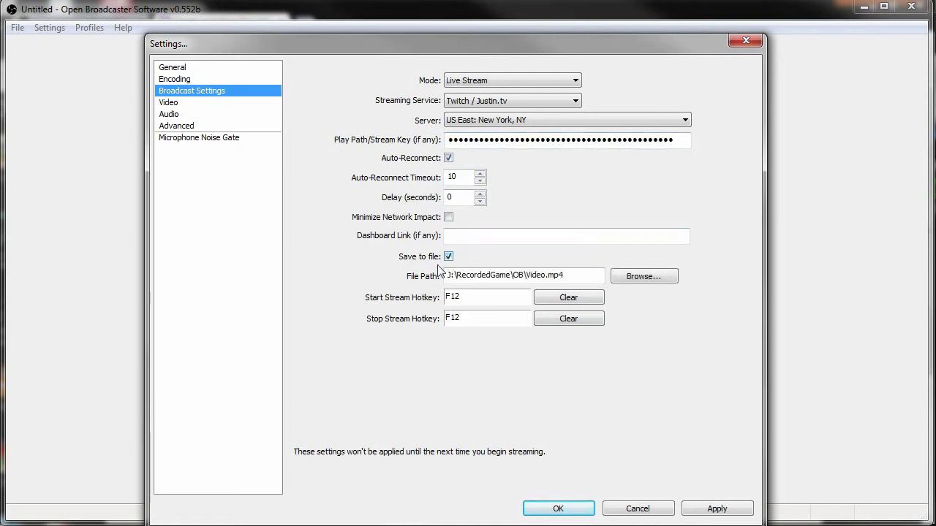
left_click(632, 277)
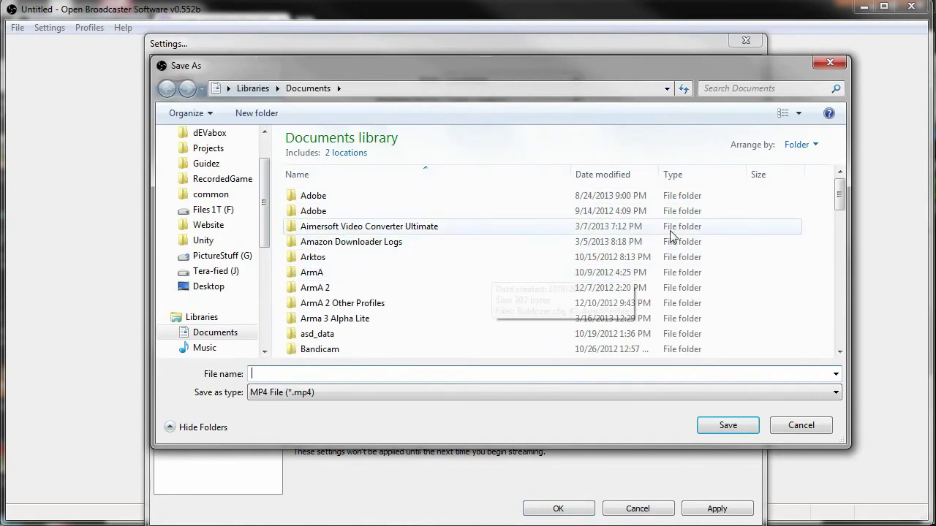
- Dismiss the save dialog, then set Microphone/Auxiliary Audio Device to 'Microphone (2- Yeti Stereo Microphone)' and apply
left_click(794, 426)
left_click(176, 114)
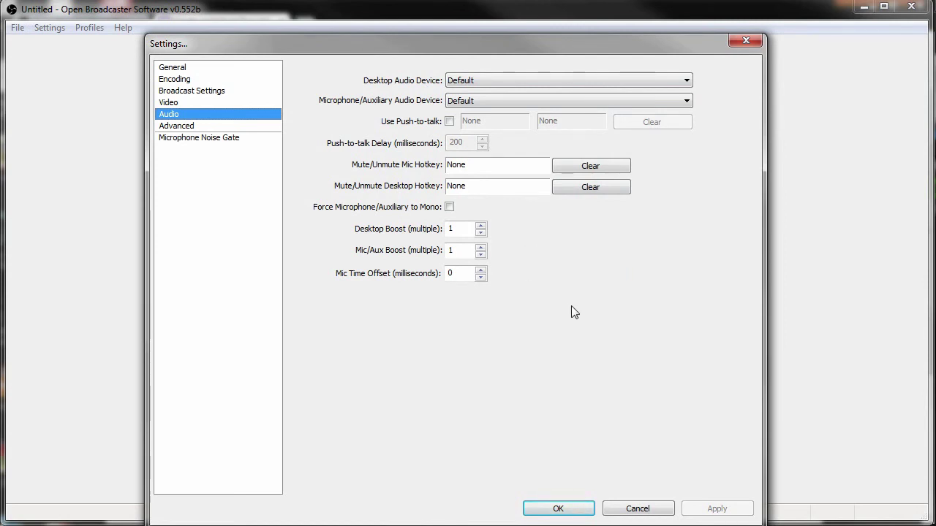
left_click(559, 102)
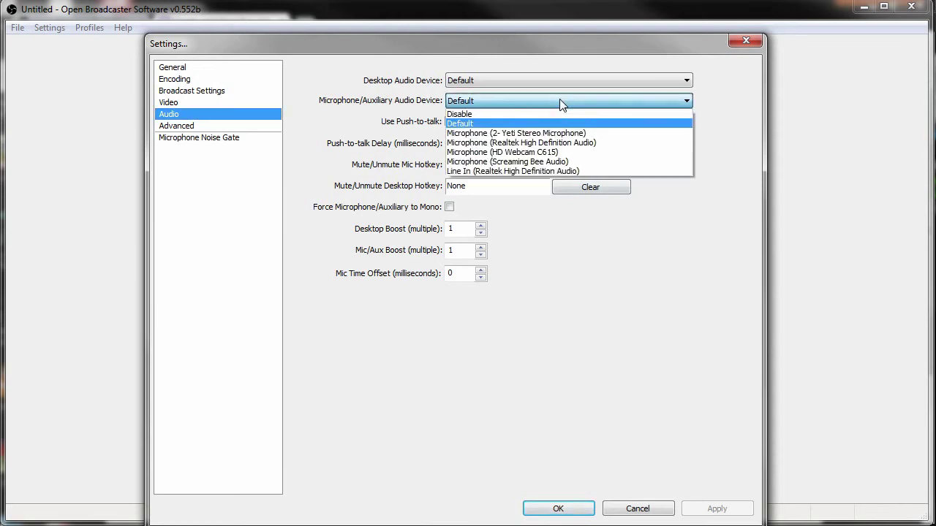
left_click(525, 133)
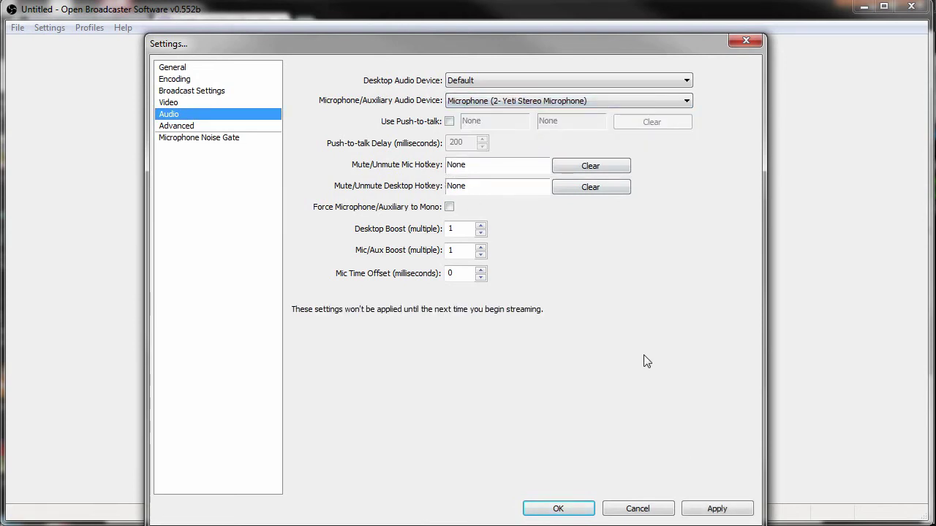
left_click(723, 508)
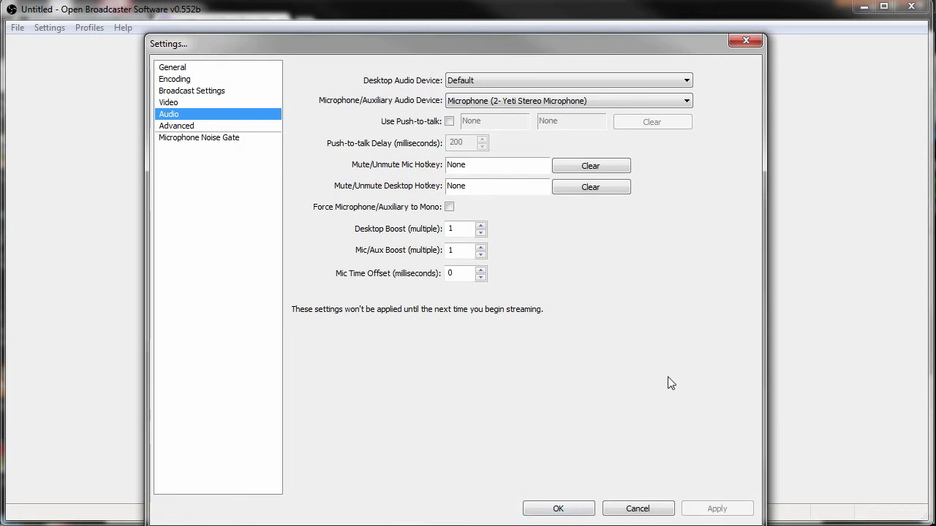
- In General settings, replace the Untitled profile name with 'Streaming' and add it as a profile
left_click(194, 68)
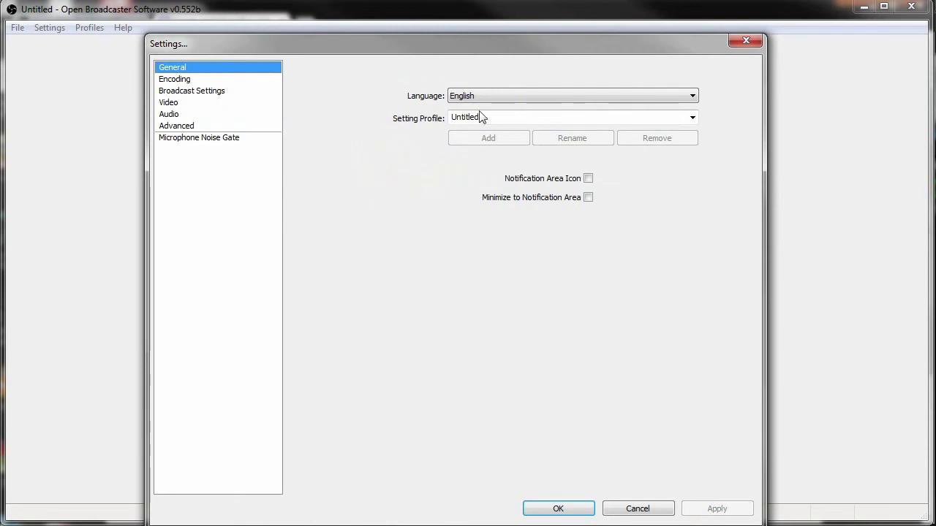
double_click(479, 117)
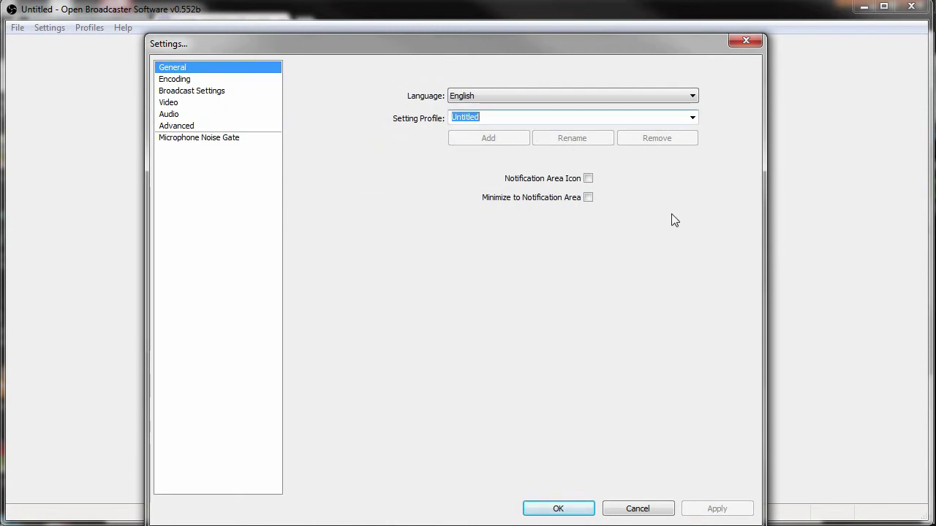
type("Stre")
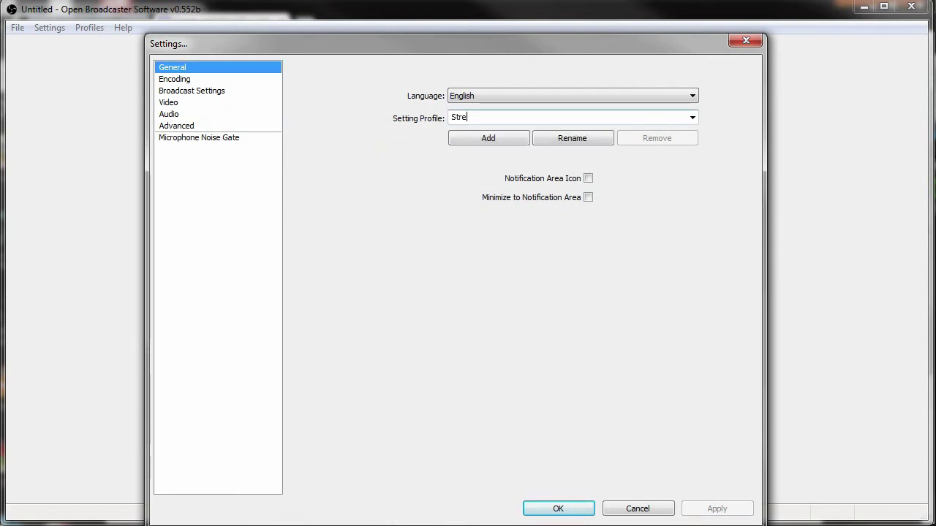
type("aming")
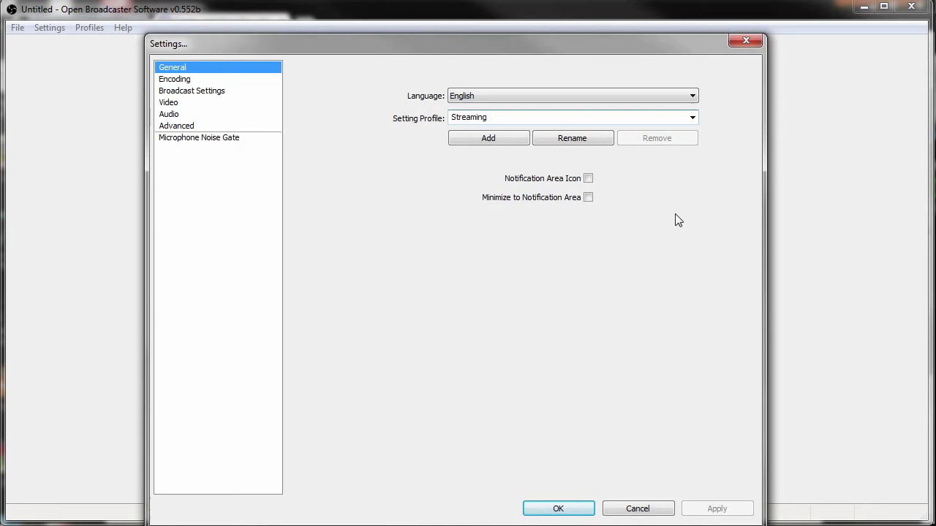
left_click(489, 140)
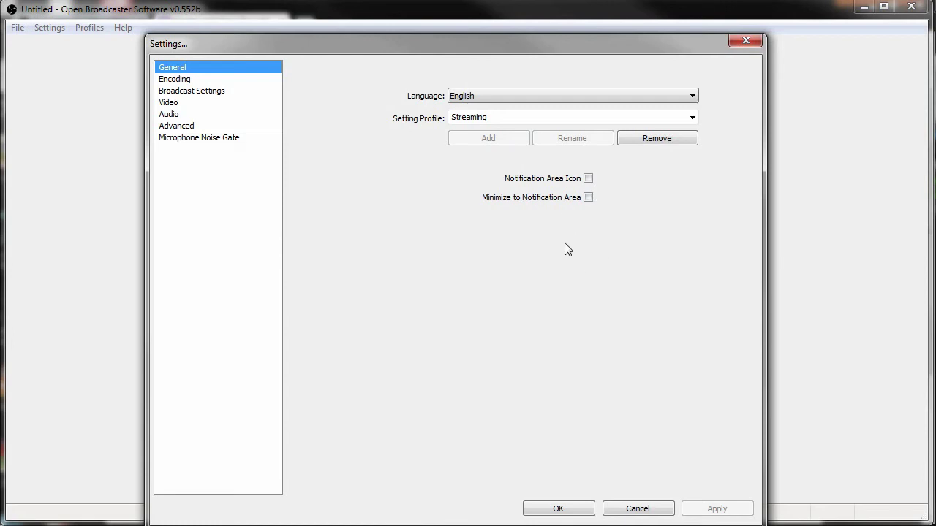
- Add a second settings profile named 'Local Recording'
double_click(450, 118)
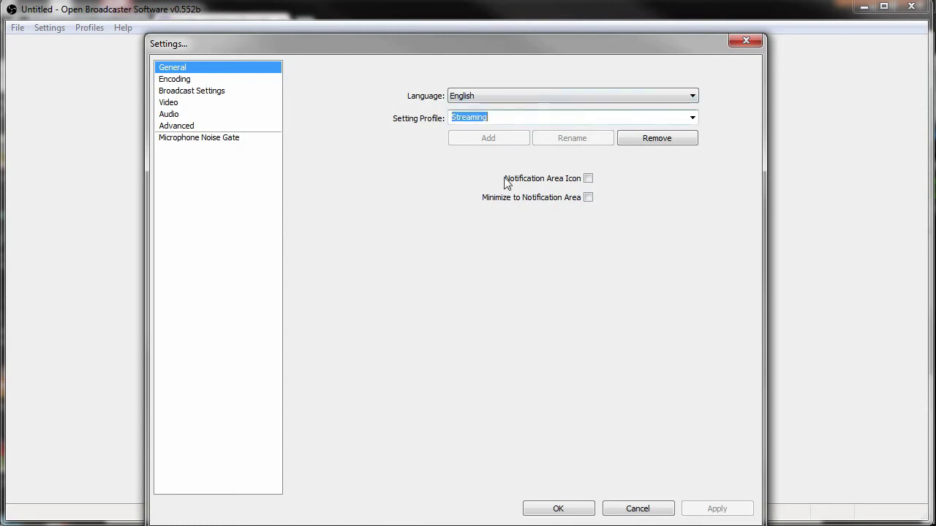
type("Local Recording")
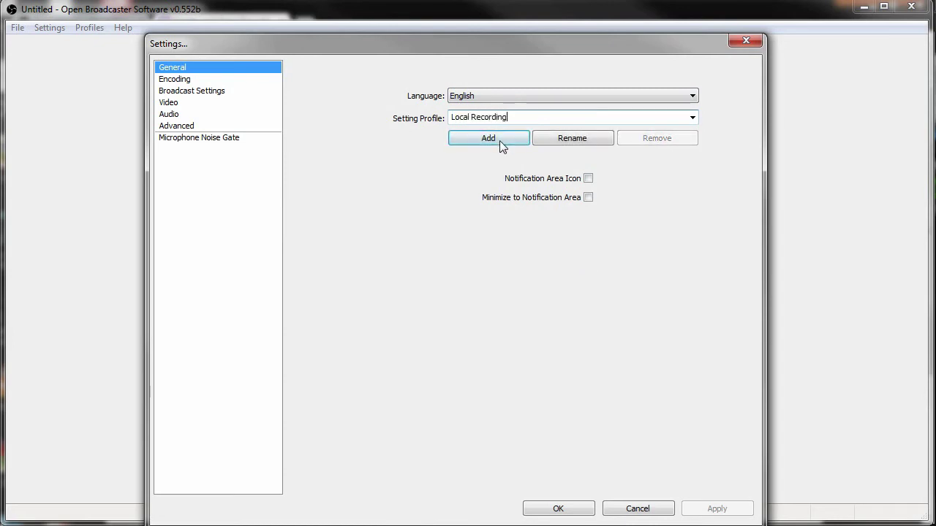
left_click(499, 141)
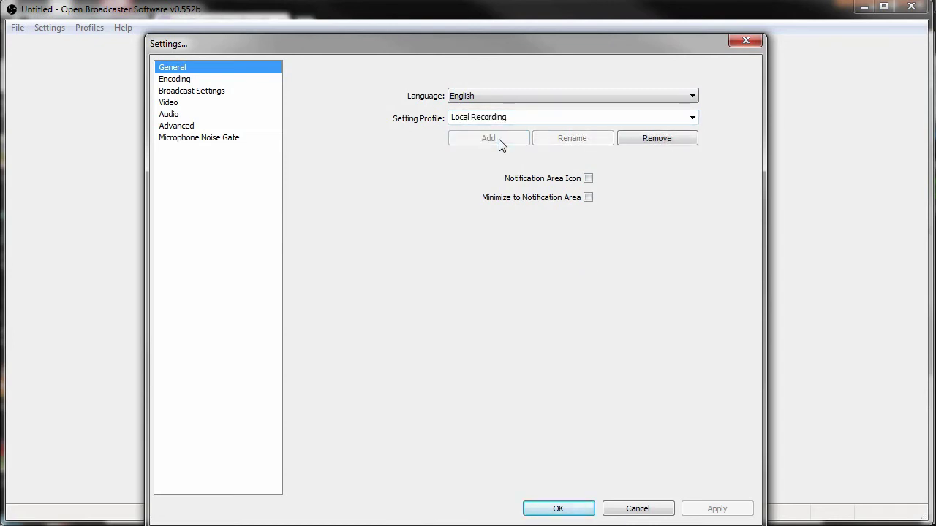
- Set the encoding Max Bitrate to 4000 and apply it
left_click(188, 80)
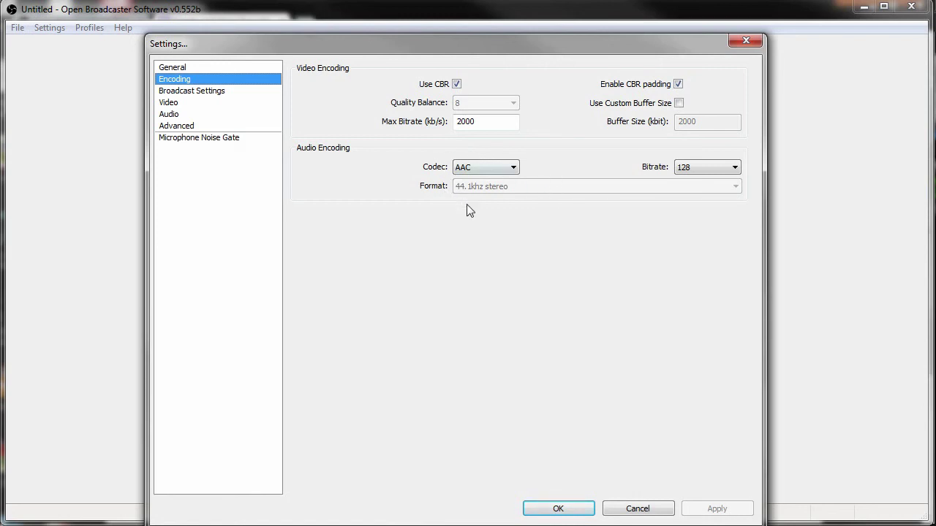
double_click(465, 122)
type("400")
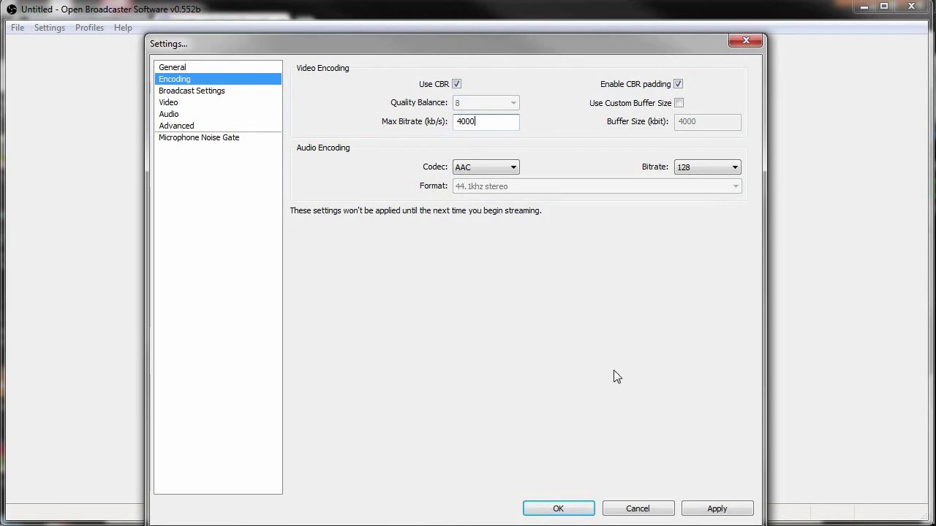
left_click(690, 508)
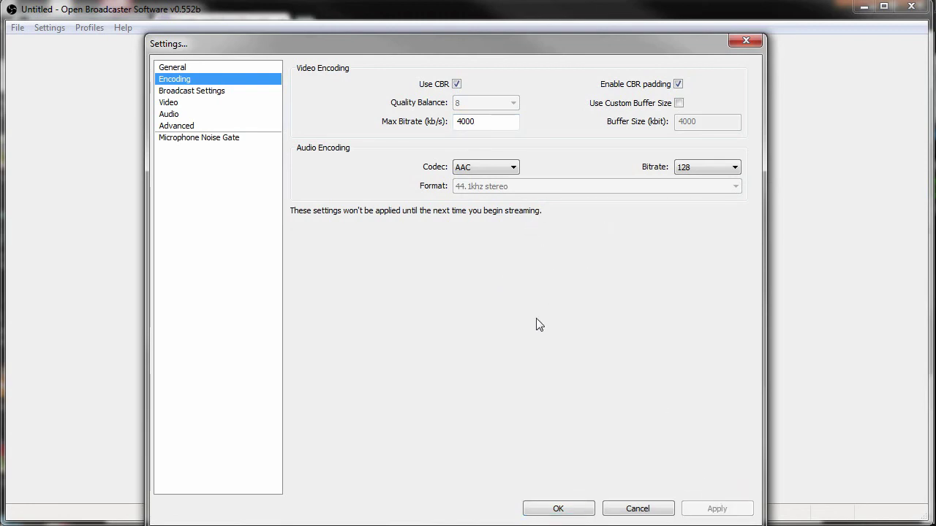
- Switch the broadcast Mode to File Output Only and apply it
left_click(188, 93)
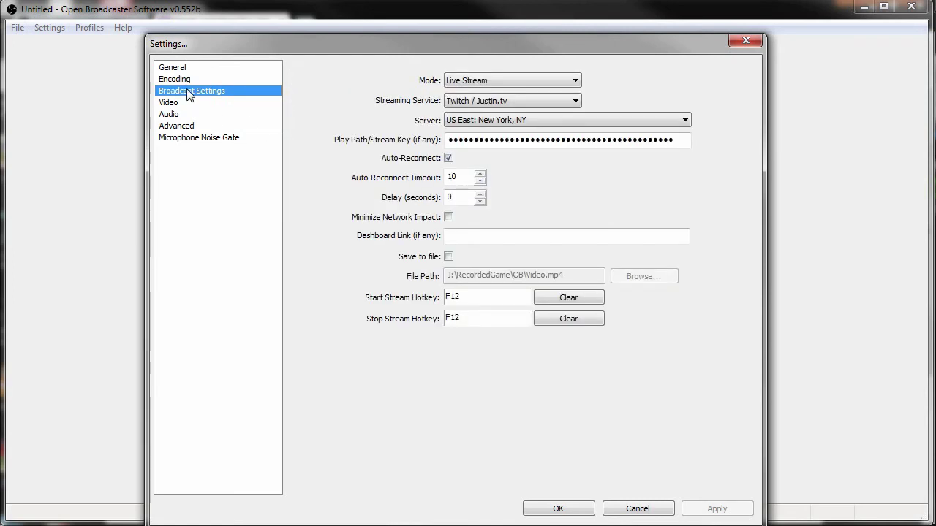
left_click(464, 81)
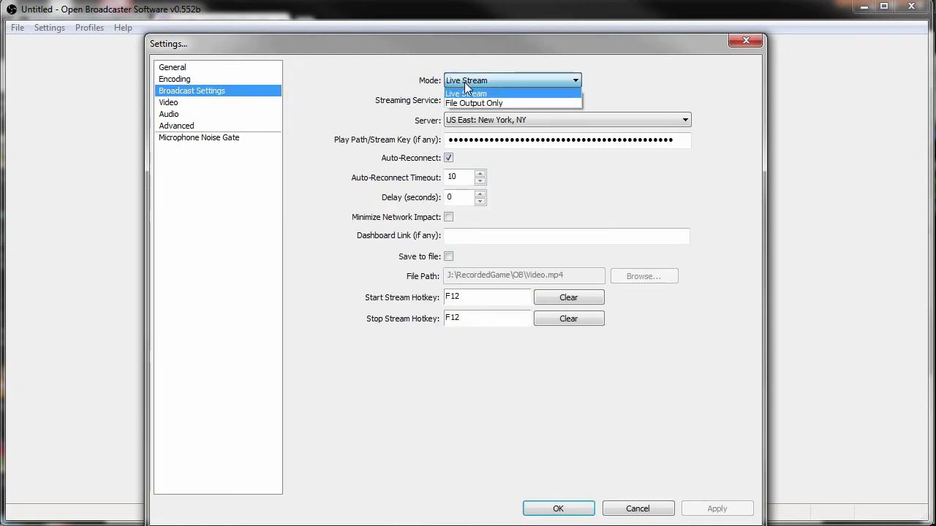
left_click(476, 102)
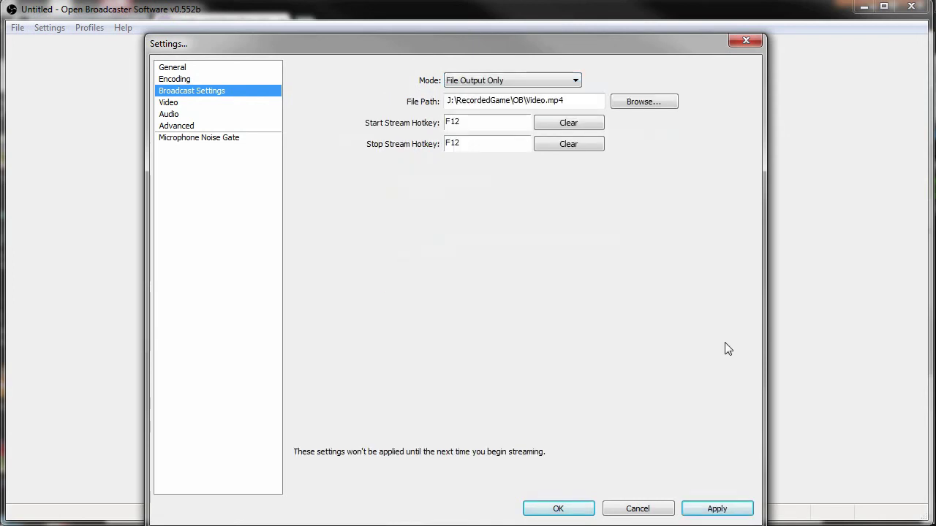
left_click(717, 510)
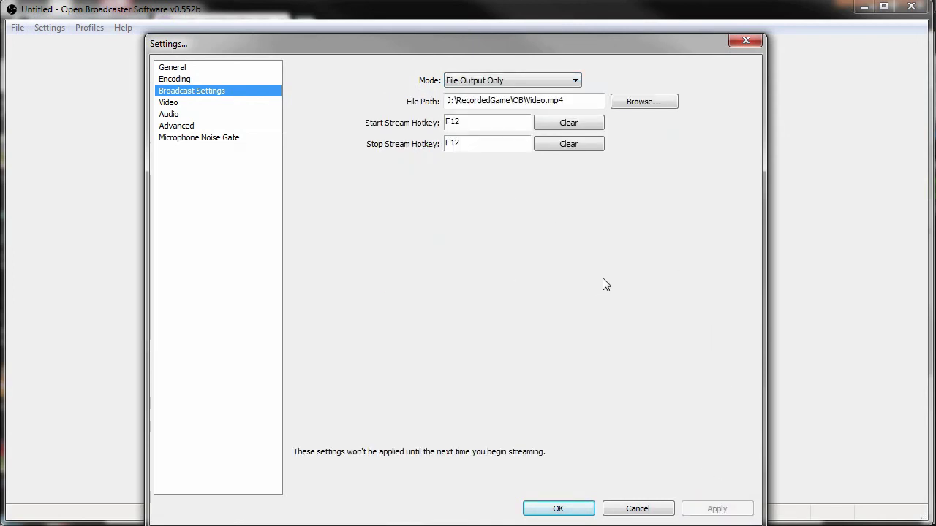
left_click(176, 70)
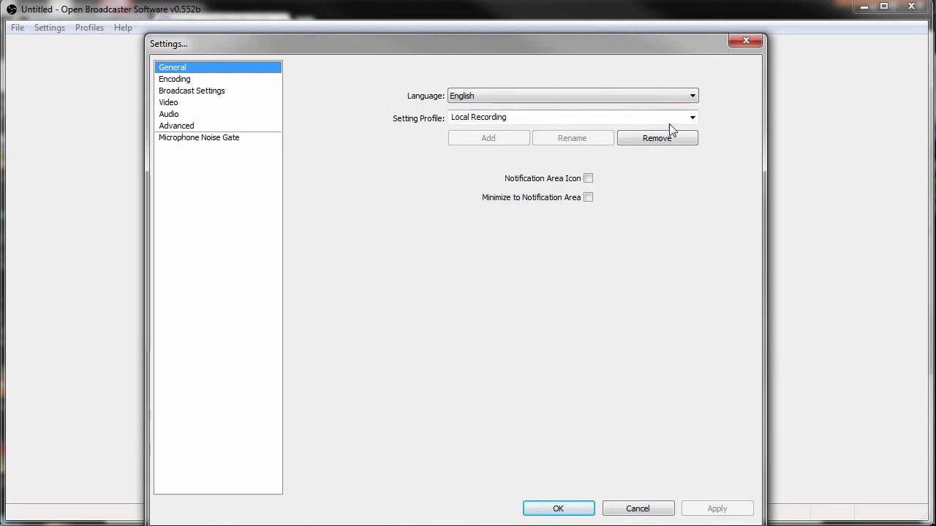
- Switch to the Streaming profile and review its broadcast settings
left_click(689, 118)
left_click(505, 142)
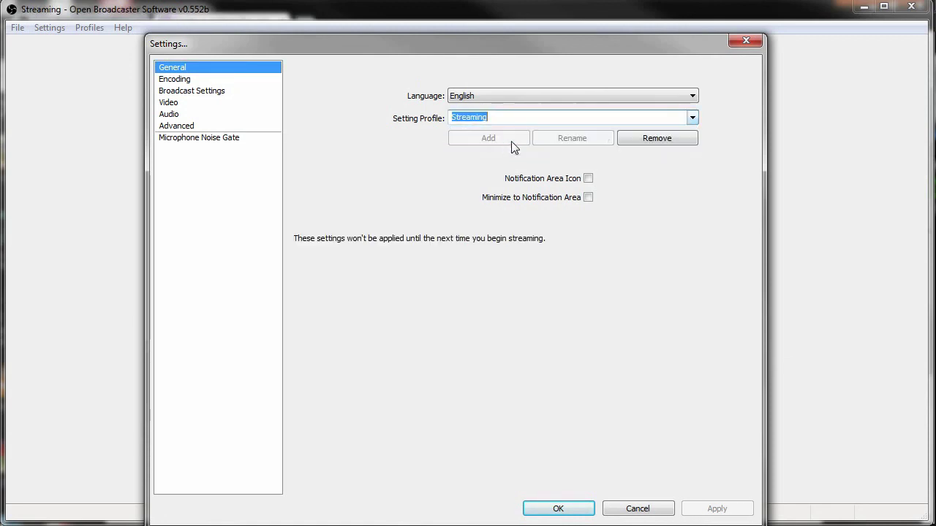
left_click(211, 100)
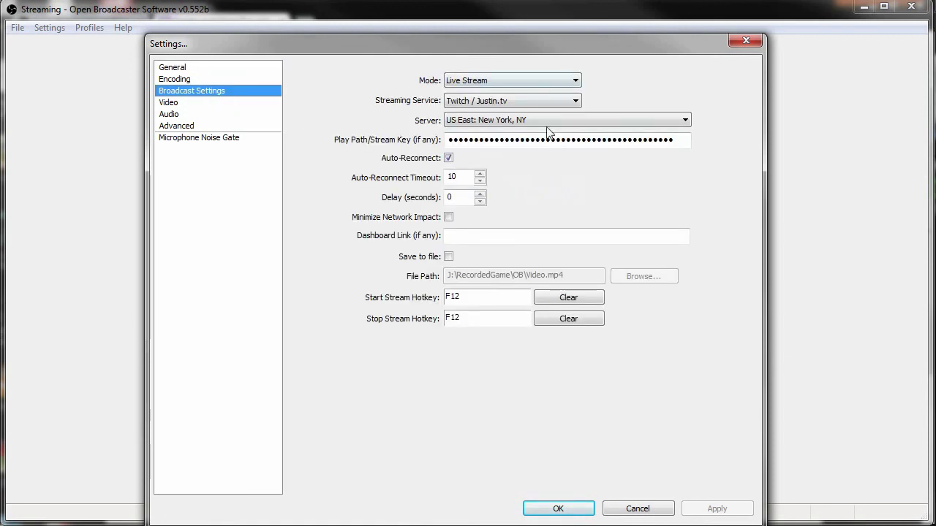
left_click(175, 68)
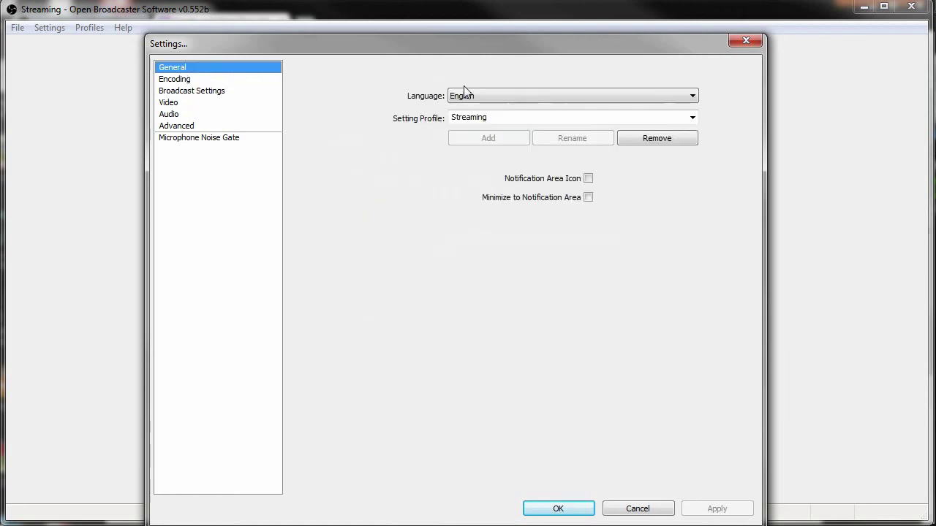
- Make Local Recording the active profile and close the settings with OK
left_click(552, 117)
left_click(692, 117)
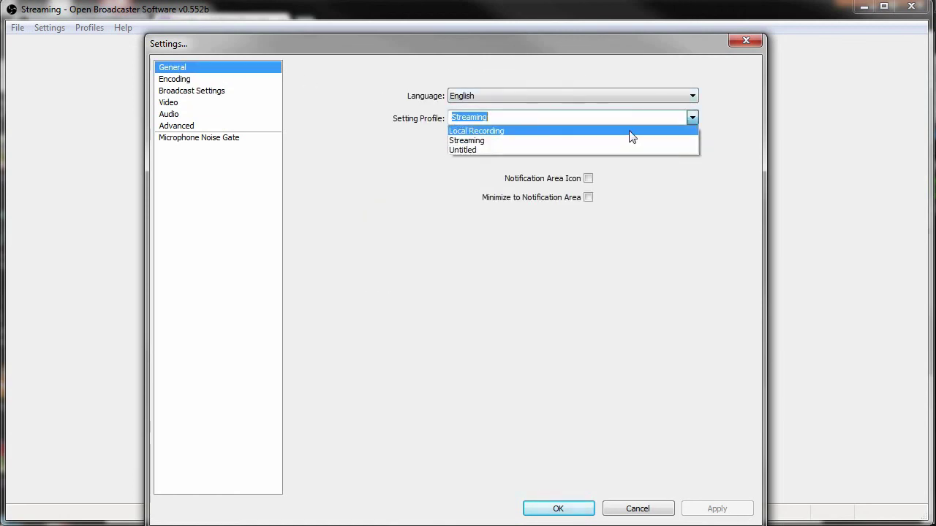
left_click(549, 135)
left_click(558, 509)
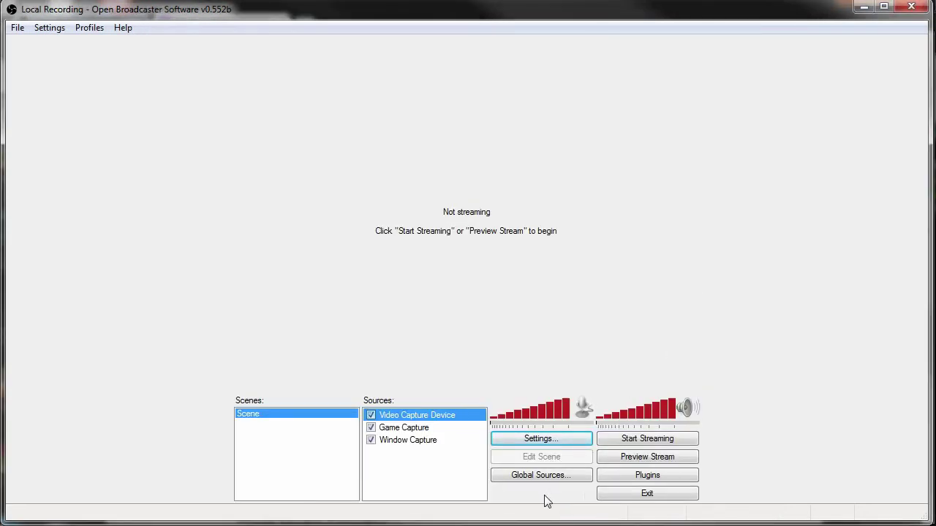